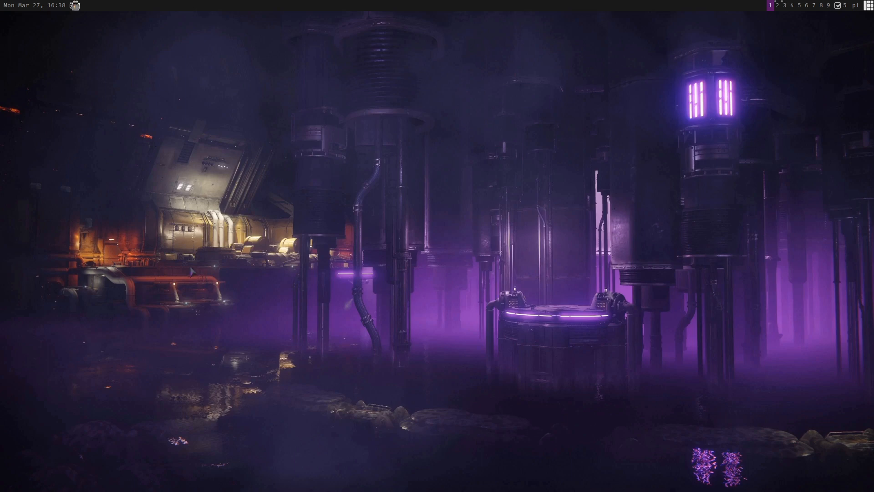
Launch Token Maker from the application launcher
{"action": "key", "text": "super+p"}
{"action": "type", "text": "toke"}
{"action": "key", "text": "Return"}
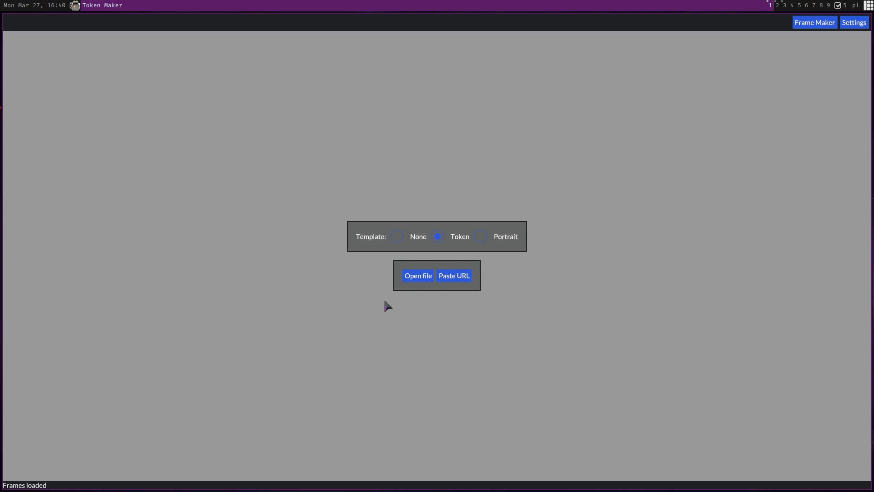
Open hero.webp from the /data/rpg/token-maker folder as a new token image
{"action": "left_click", "coordinate": [414, 276]}
{"action": "left_click", "coordinate": [37, 22]}
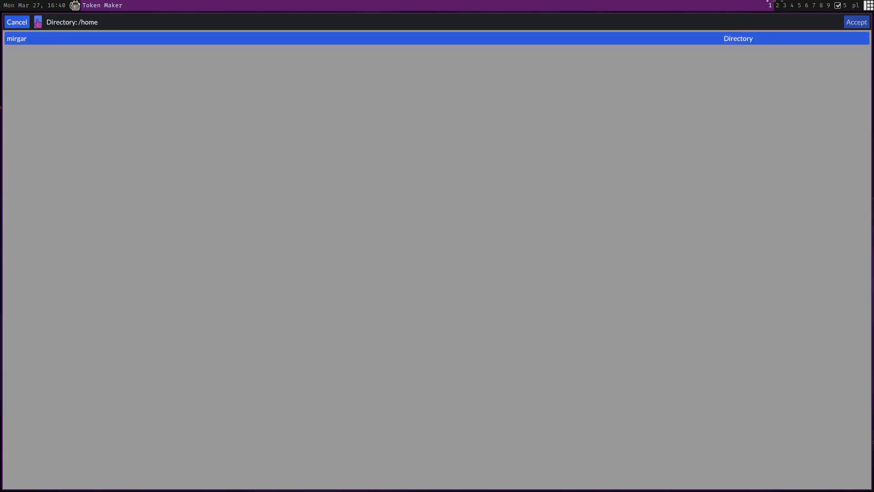
{"action": "left_click", "coordinate": [37, 22]}
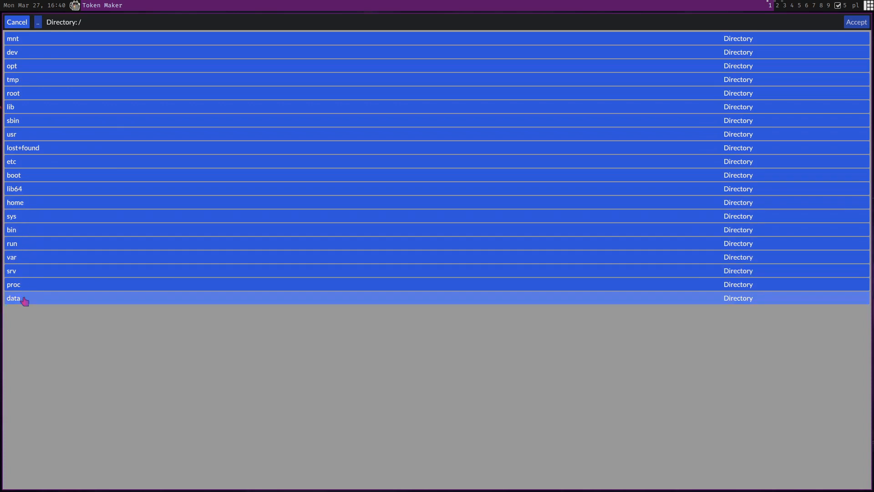
{"action": "left_click", "coordinate": [23, 311]}
{"action": "left_click", "coordinate": [39, 148]}
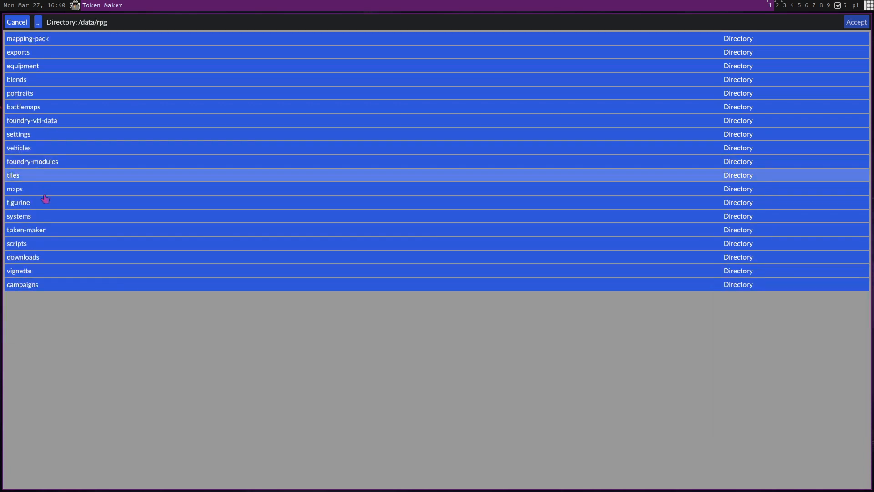
{"action": "left_click", "coordinate": [45, 233]}
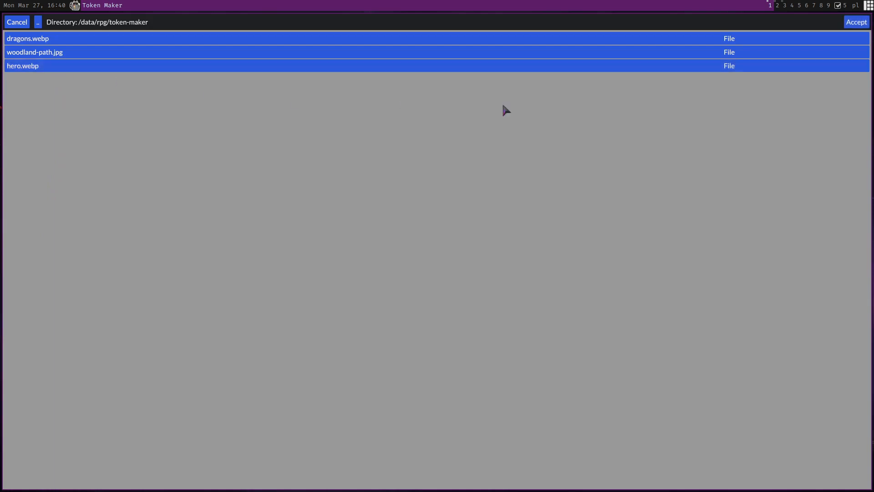
{"action": "left_click", "coordinate": [858, 22]}
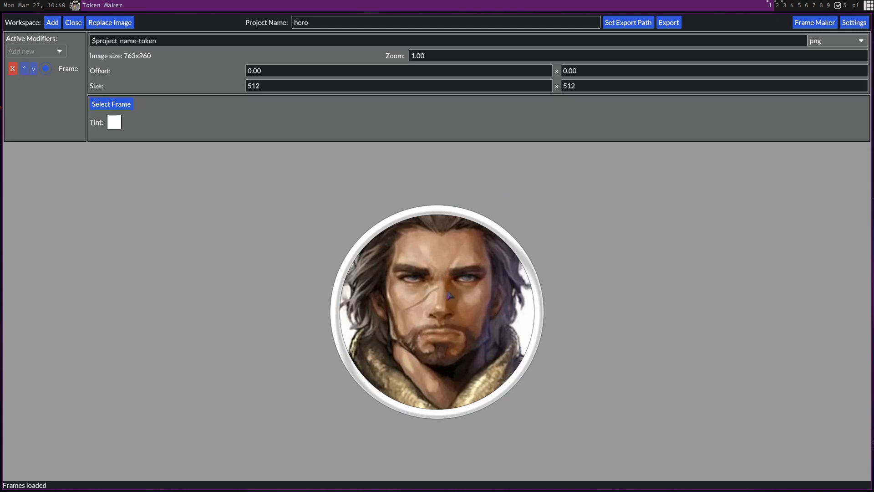
Shift the portrait slightly down inside the frame and zoom it to 1.40
{"action": "left_click_drag", "start_coordinate": [439, 253], "coordinate": [434, 279]}
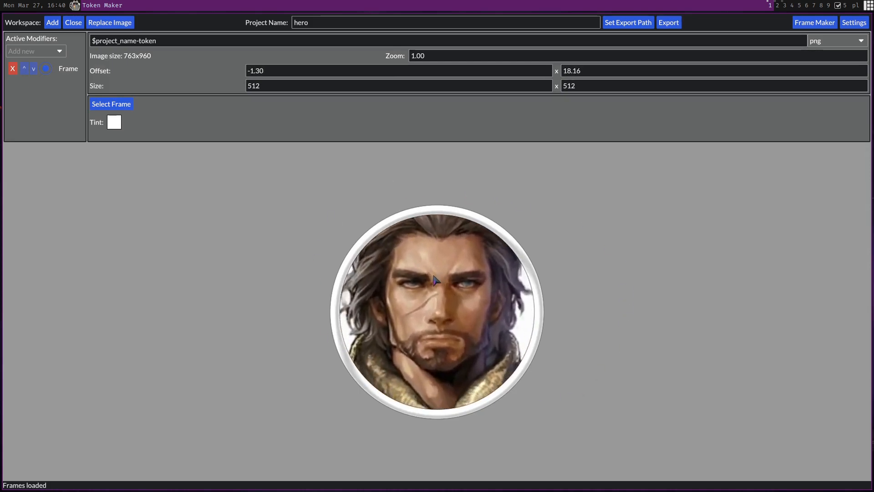
{"action": "scroll", "coordinate": [451, 291], "scroll_direction": "up", "scroll_amount": 3}
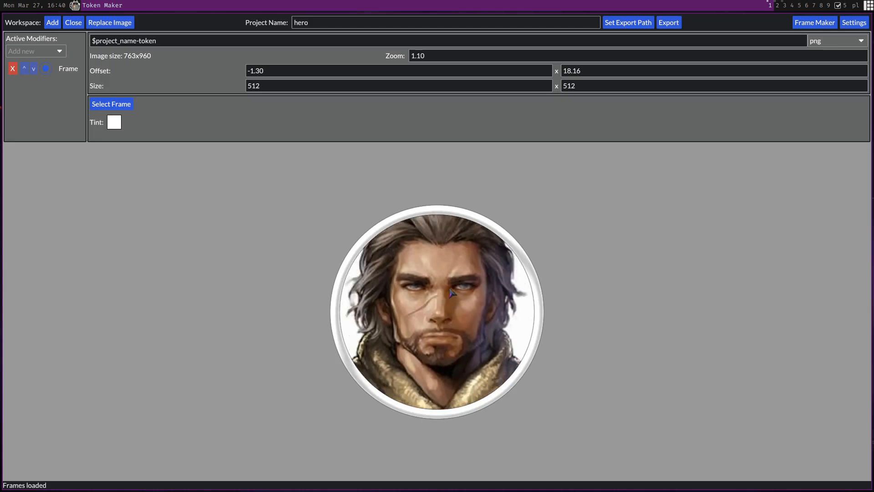
{"action": "scroll", "coordinate": [451, 292], "scroll_direction": "up", "scroll_amount": 1}
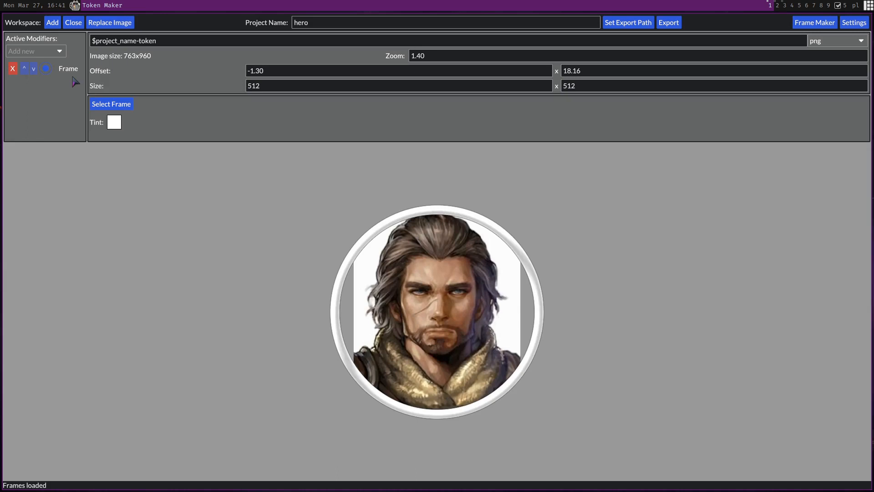
Replace the round frame with the first thick hexagon frame, filtering the frame list by hexagon
{"action": "left_click", "coordinate": [128, 110]}
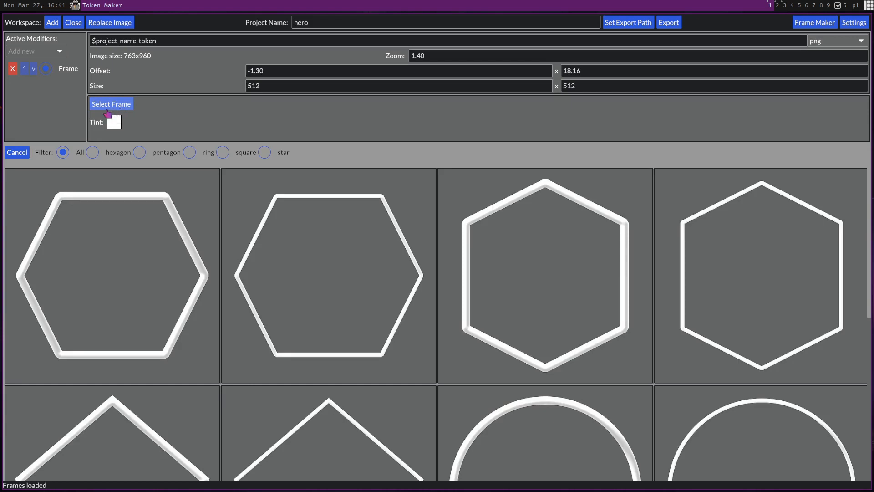
{"action": "left_click", "coordinate": [110, 157]}
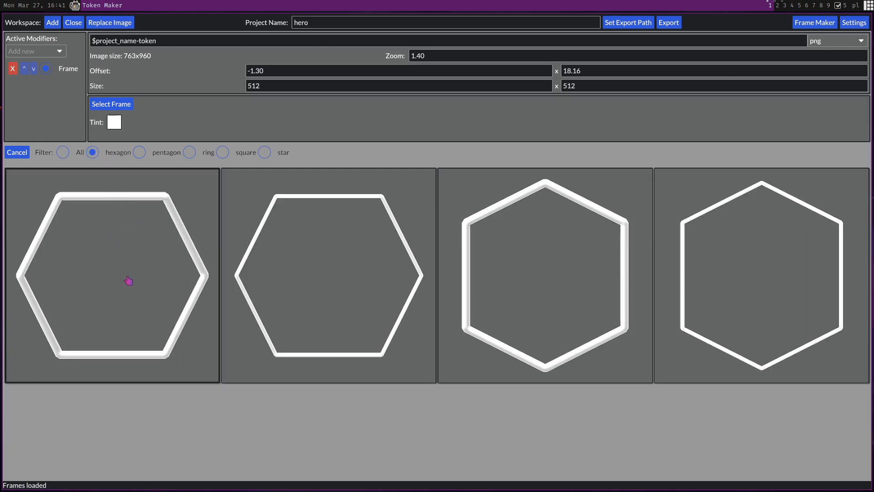
{"action": "left_click", "coordinate": [115, 261]}
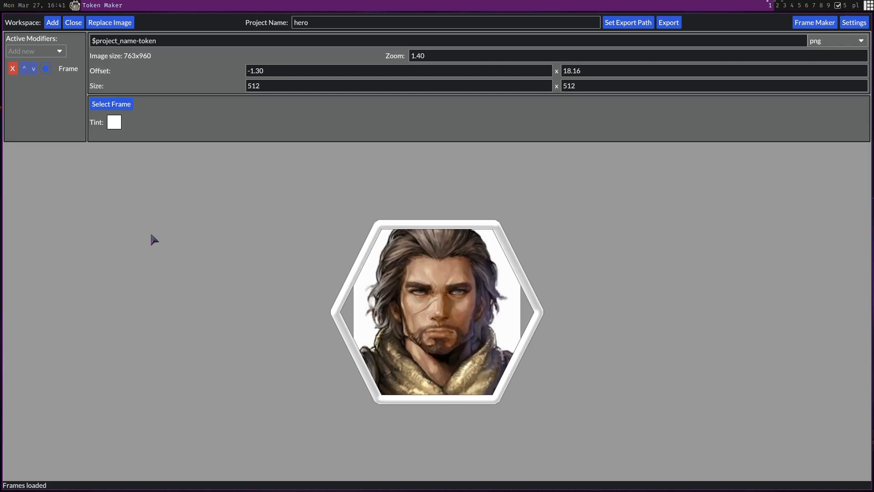
Tint the frame green, with RGB values 54, 159, 14
{"action": "left_click", "coordinate": [119, 125]}
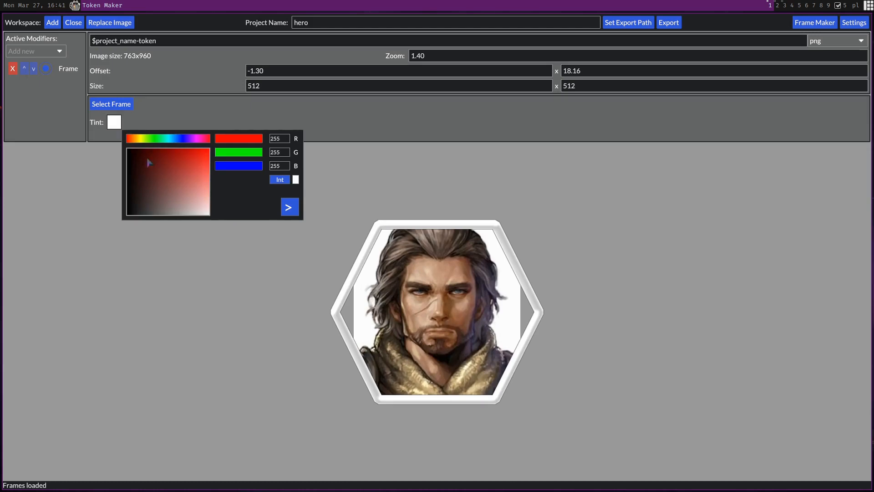
{"action": "left_click", "coordinate": [150, 138]}
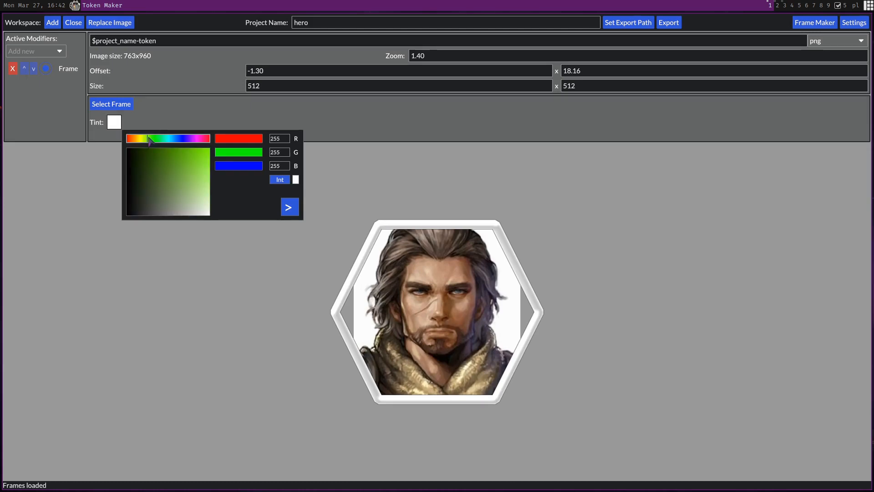
{"action": "left_click", "coordinate": [195, 159]}
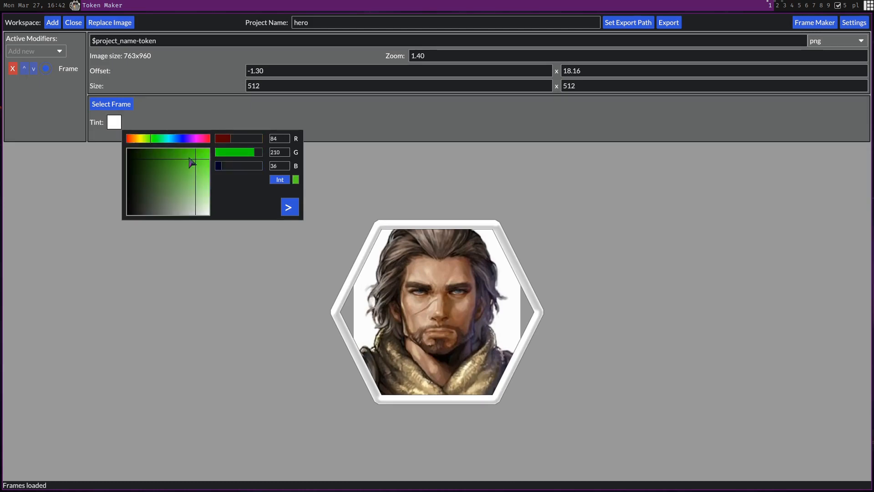
{"action": "mouse_move", "coordinate": [189, 160]}
{"action": "left_mouse_down"}
{"action": "mouse_move", "coordinate": [182, 167]}
{"action": "mouse_move", "coordinate": [179, 154]}
{"action": "left_mouse_up"}
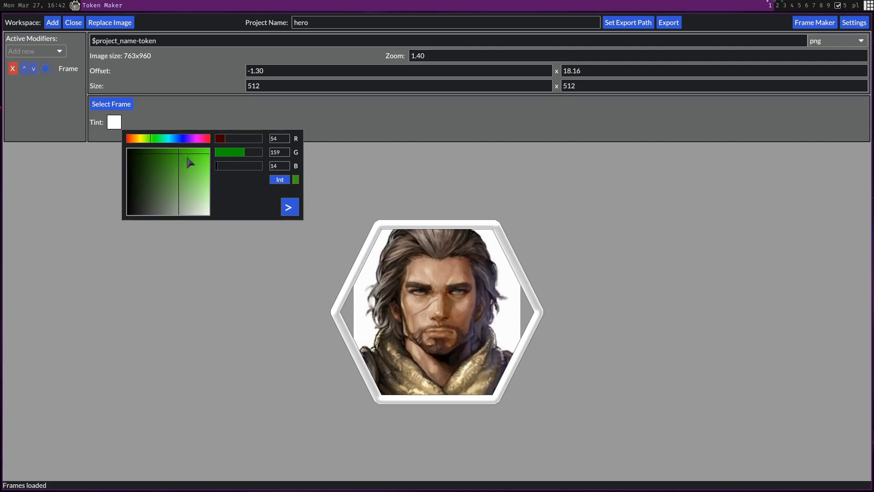
{"action": "left_click", "coordinate": [291, 205]}
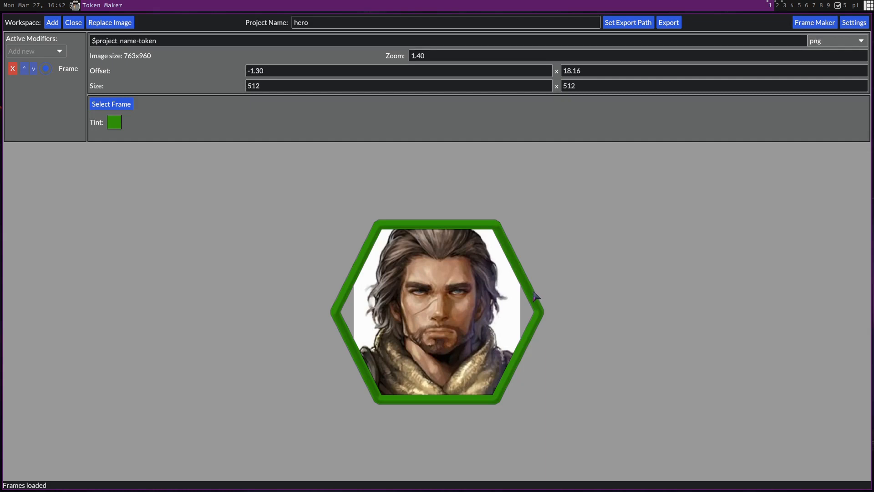
Move the portrait further down within the hexagon and set its zoom to 1.70
{"action": "left_click_drag", "start_coordinate": [461, 299], "coordinate": [461, 322]}
{"action": "scroll", "coordinate": [462, 322], "scroll_direction": "up", "scroll_amount": 2}
{"action": "scroll", "coordinate": [462, 323], "scroll_direction": "down", "scroll_amount": 2}
{"action": "scroll", "coordinate": [462, 322], "scroll_direction": "up", "scroll_amount": 2}
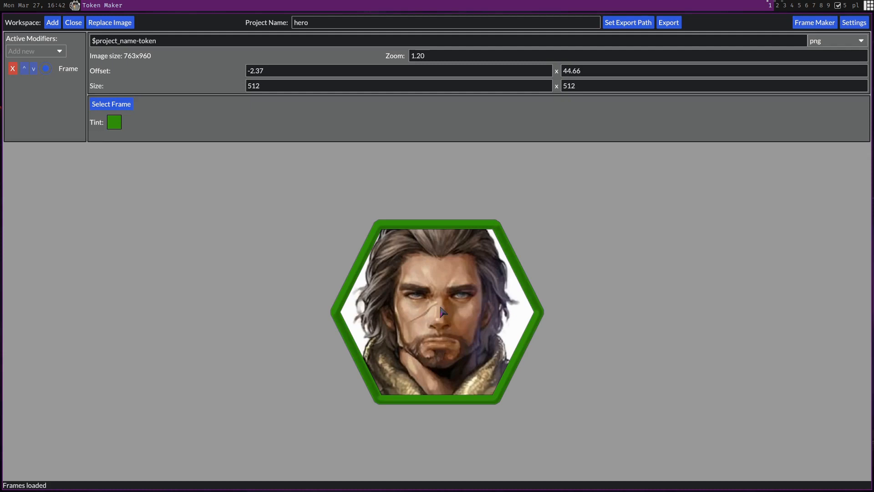
{"action": "scroll", "coordinate": [441, 312], "scroll_direction": "down", "scroll_amount": 5}
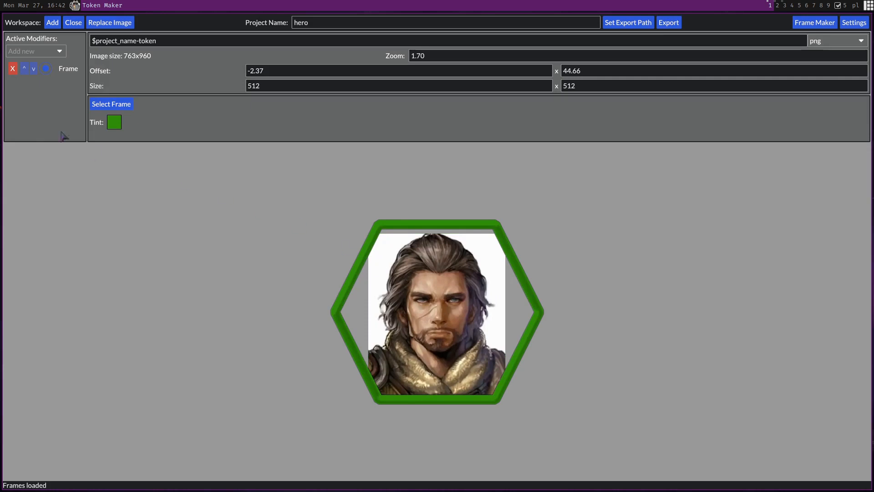
{"action": "left_click", "coordinate": [60, 51]}
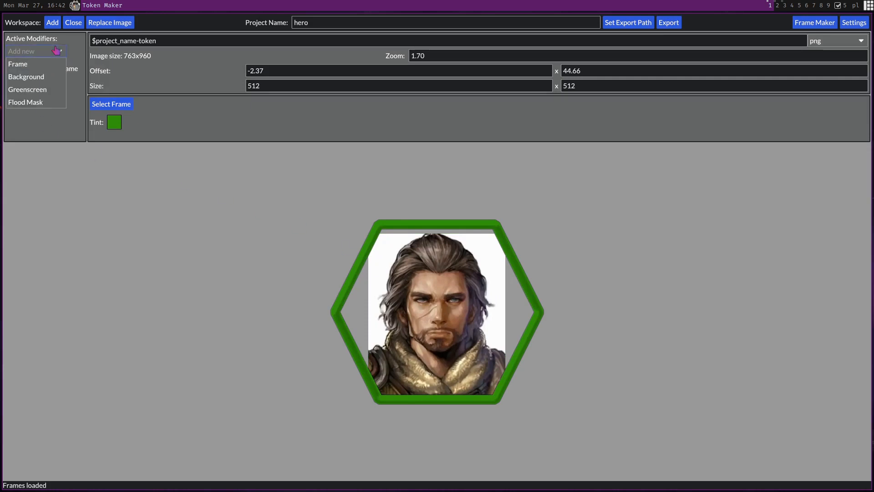
{"action": "left_click", "coordinate": [44, 77]}
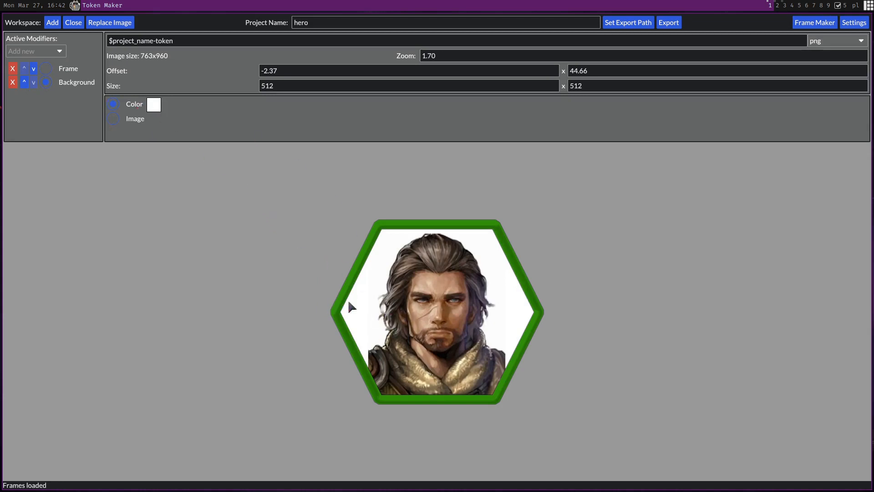
{"action": "scroll", "coordinate": [468, 304], "scroll_direction": "down", "scroll_amount": 1}
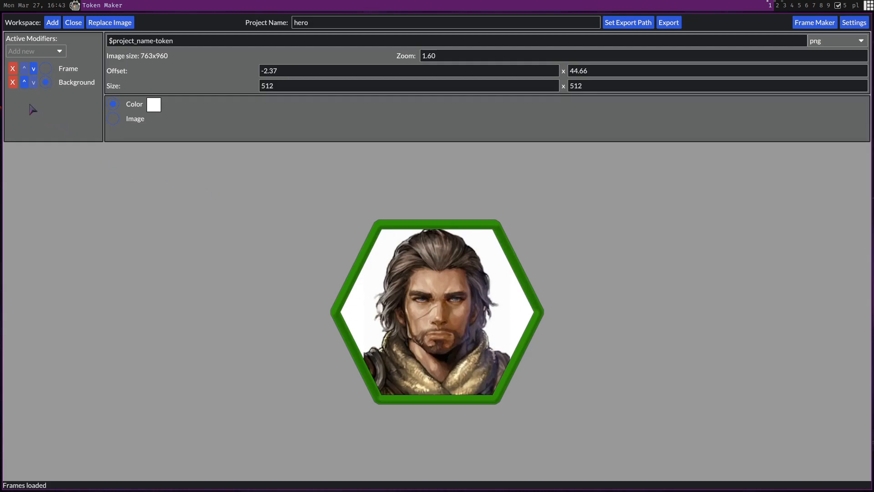
{"action": "left_click", "coordinate": [13, 82]}
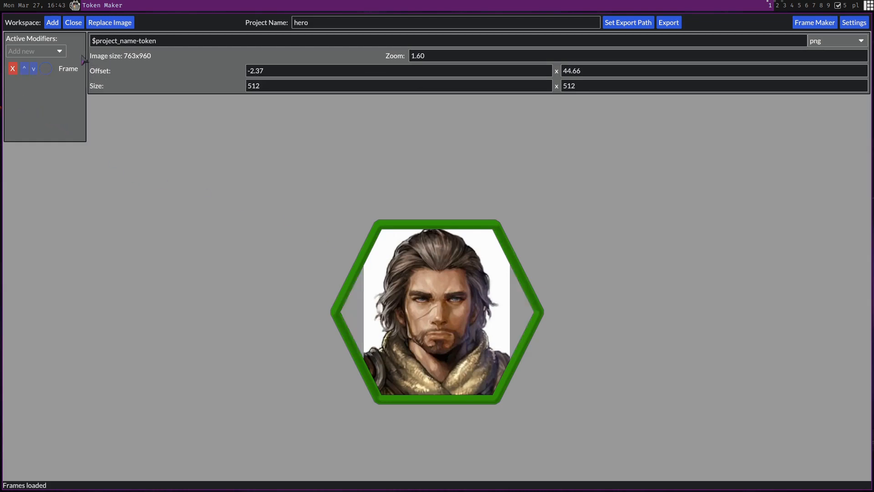
Add a Greenscreen modifier and raise its Threshold and Soft Edge sliders to remove the white backdrop
{"action": "left_click", "coordinate": [57, 54]}
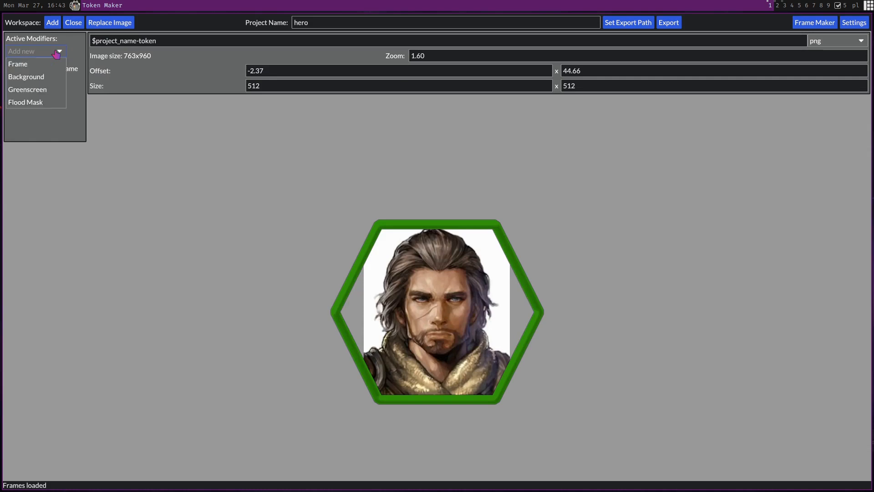
{"action": "left_click", "coordinate": [57, 91]}
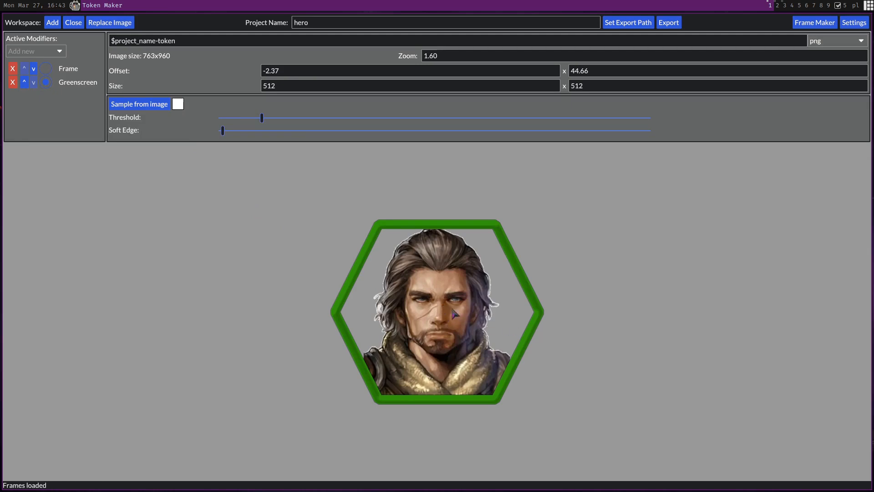
{"action": "scroll", "coordinate": [455, 313], "scroll_direction": "down", "scroll_amount": 3}
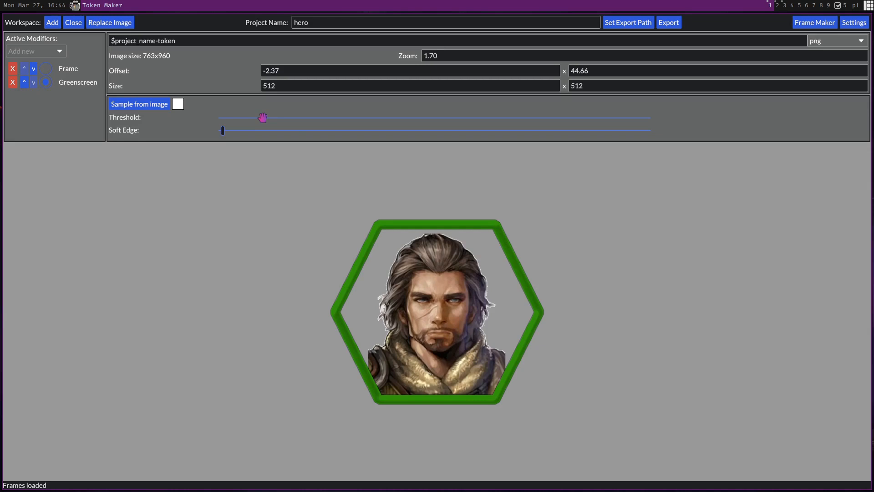
{"action": "left_click_drag", "start_coordinate": [263, 117], "coordinate": [391, 118]}
{"action": "left_click_drag", "start_coordinate": [221, 132], "coordinate": [303, 135]}
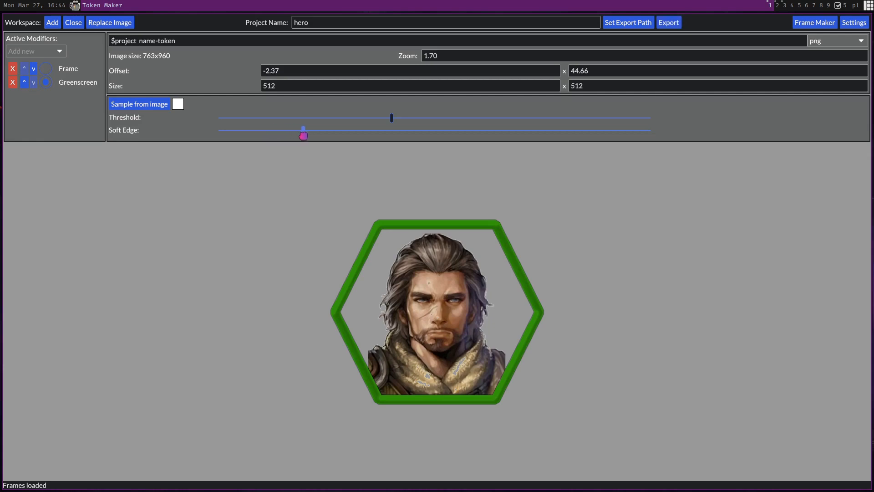
Add a Background modifier using an image loaded from a pasted URL
{"action": "left_click", "coordinate": [59, 51]}
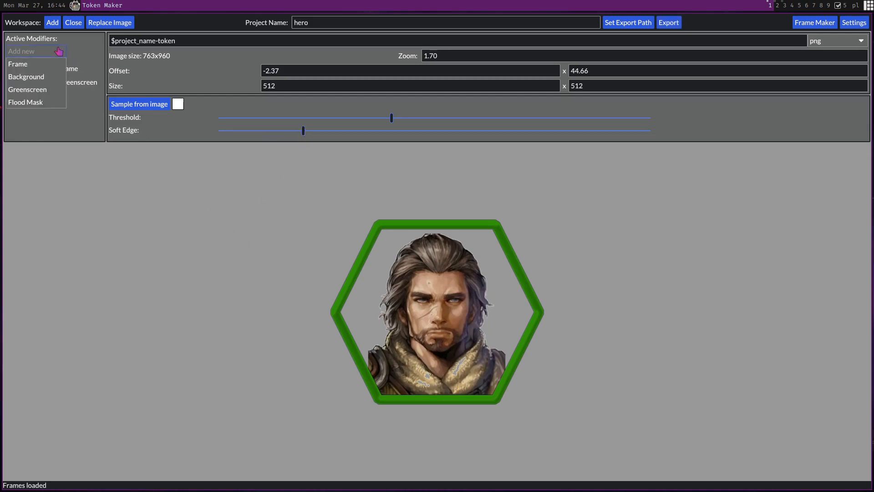
{"action": "left_click", "coordinate": [52, 78]}
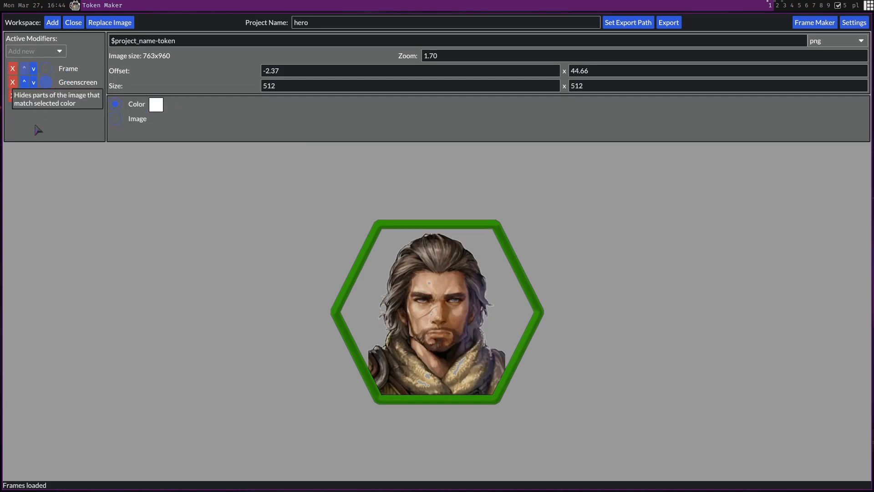
{"action": "left_click", "coordinate": [116, 120]}
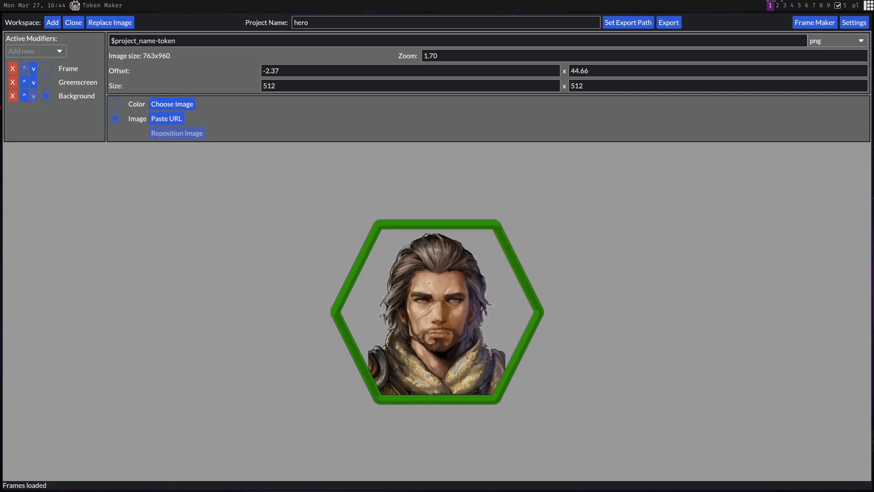
{"action": "left_click", "coordinate": [174, 123]}
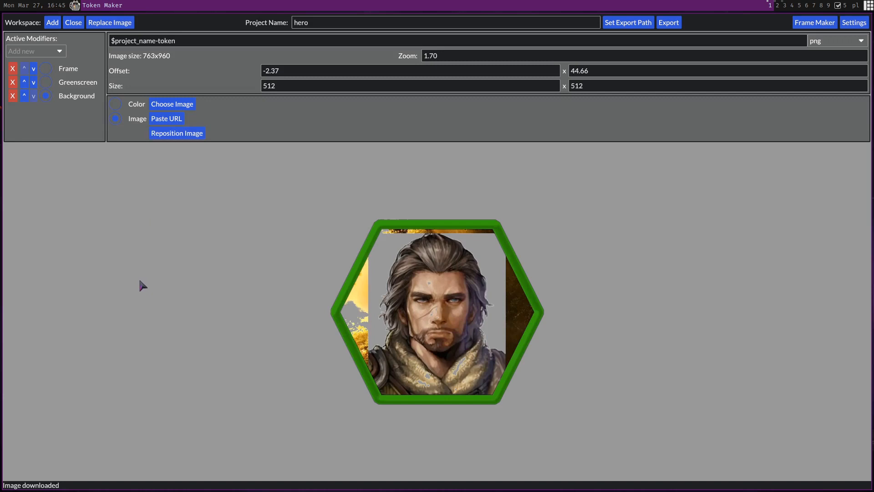
Move the Background modifier above Greenscreen and shrink the background image while repositioning it
{"action": "left_click", "coordinate": [25, 95]}
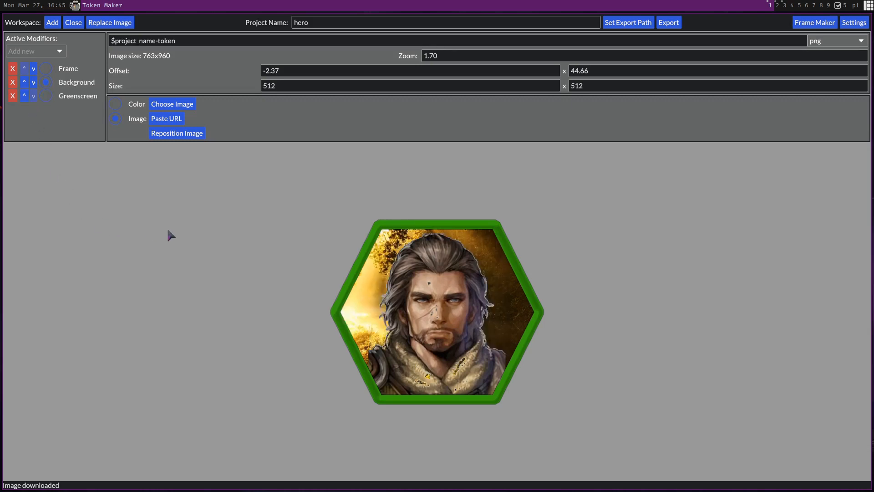
{"action": "left_click", "coordinate": [191, 136]}
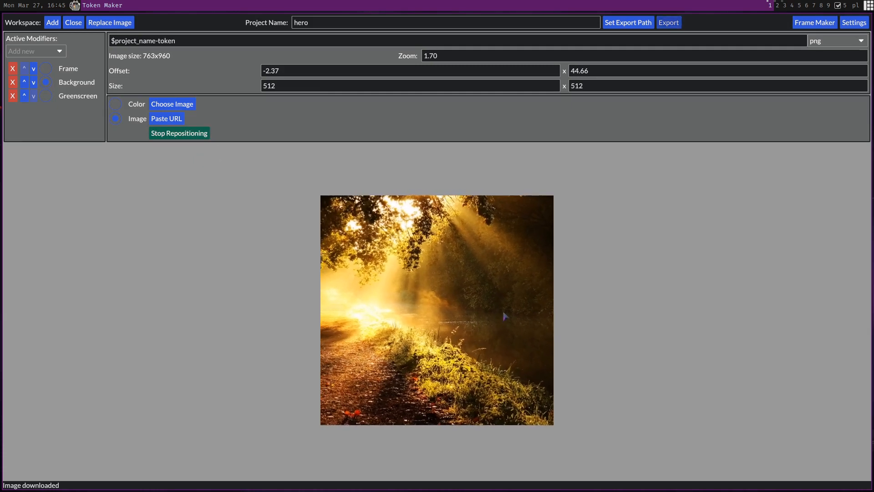
{"action": "scroll", "coordinate": [504, 315], "scroll_direction": "down", "scroll_amount": 5}
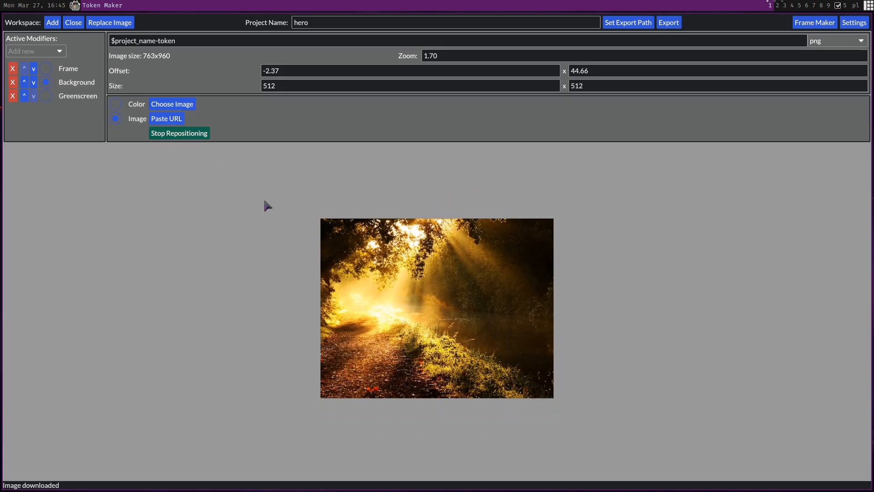
{"action": "left_click", "coordinate": [199, 137]}
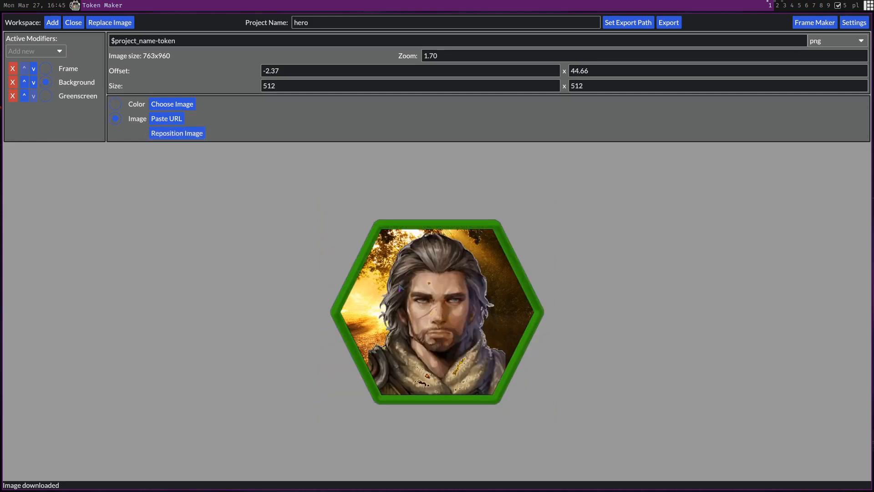
Delete the Greenscreen modifier from the active modifiers
{"action": "left_click", "coordinate": [77, 95]}
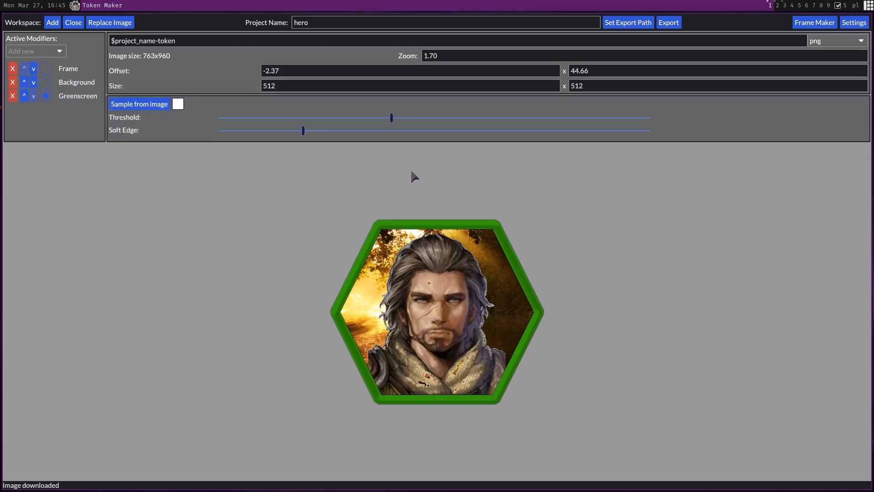
{"action": "left_click_drag", "start_coordinate": [391, 117], "coordinate": [357, 110]}
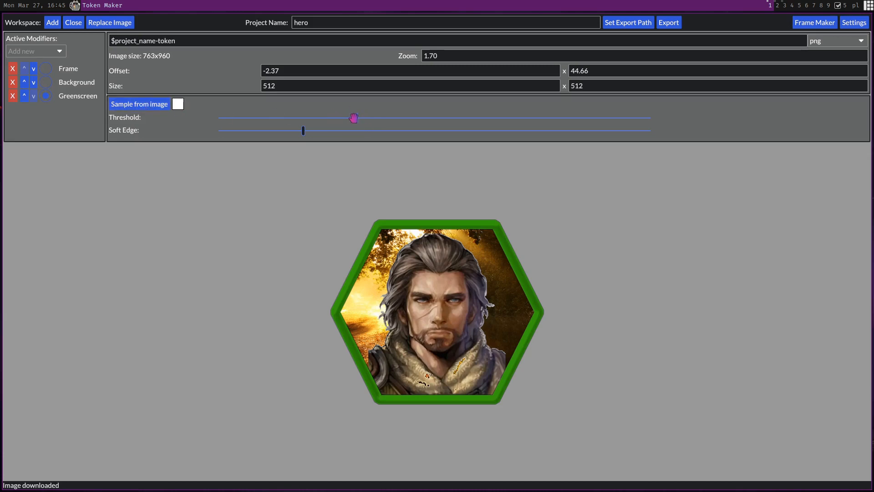
{"action": "left_click_drag", "start_coordinate": [353, 117], "coordinate": [299, 117]}
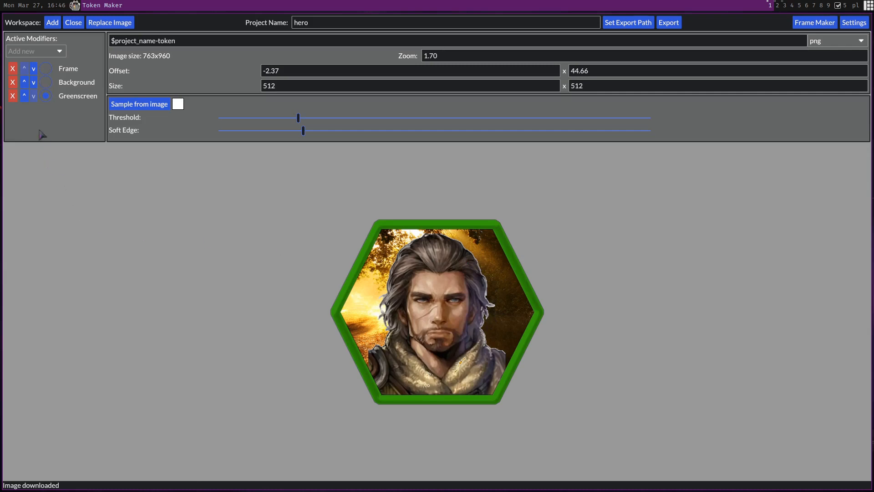
{"action": "left_click", "coordinate": [12, 96]}
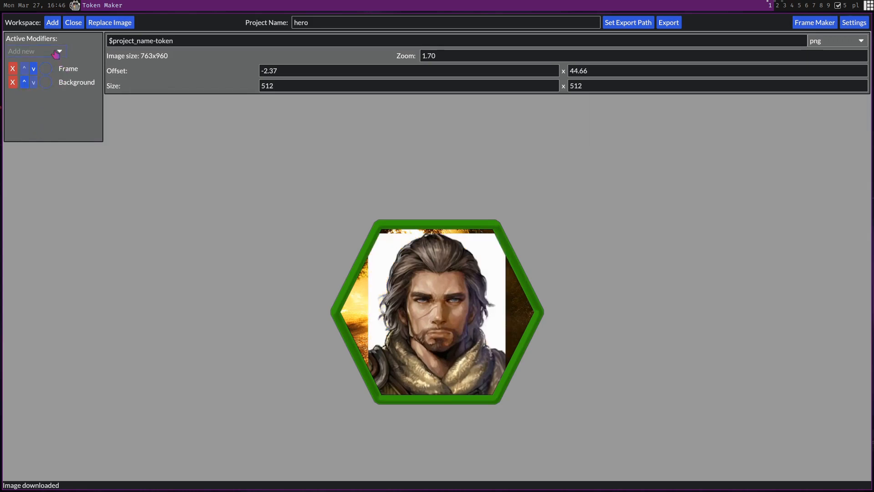
Add a Flood Mask modifier and pick a white backdrop pixel near the portrait's upper left
{"action": "left_click", "coordinate": [58, 51]}
{"action": "left_click", "coordinate": [37, 103]}
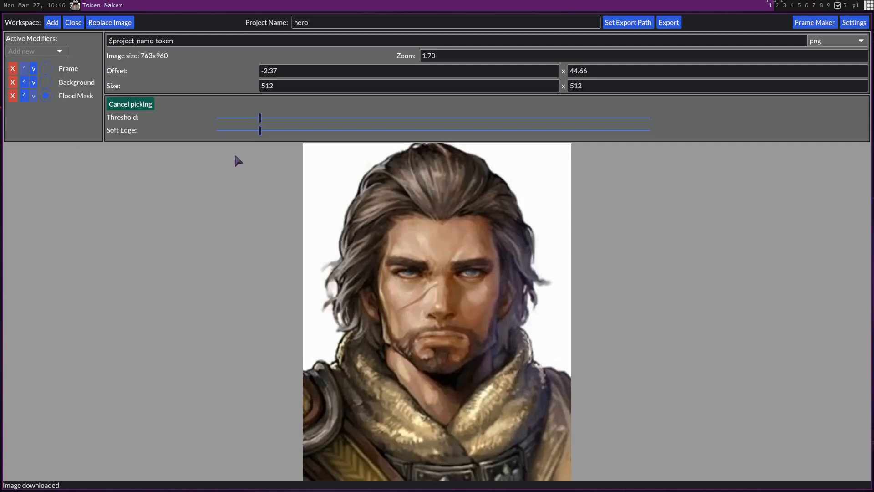
{"action": "left_click", "coordinate": [326, 184]}
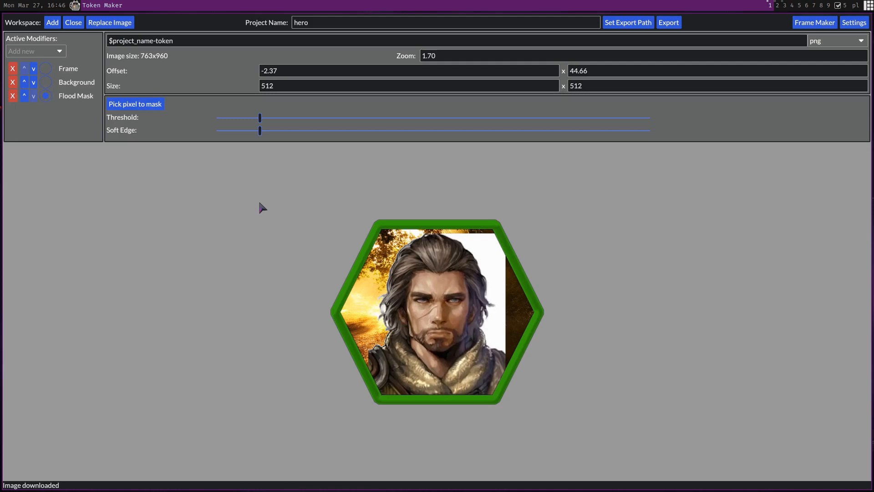
Add a second Flood Mask modifier and pick a white backdrop pixel near the portrait's upper right
{"action": "left_click", "coordinate": [57, 51]}
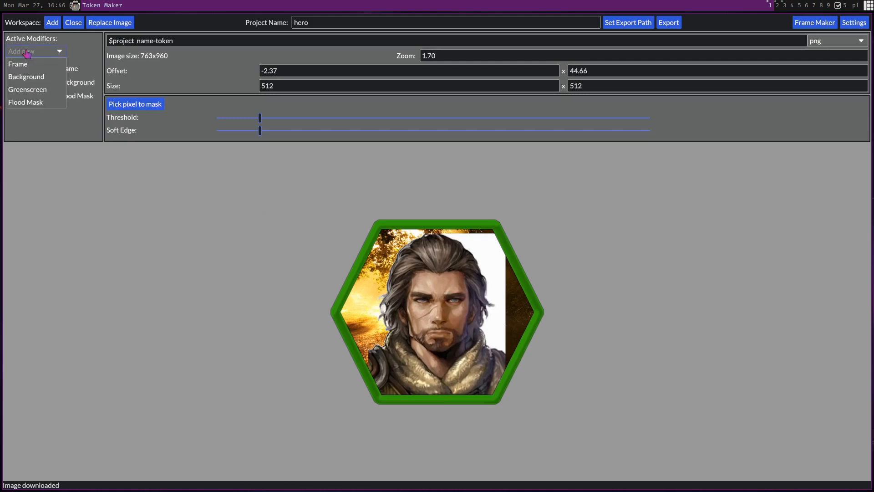
{"action": "left_click", "coordinate": [45, 102]}
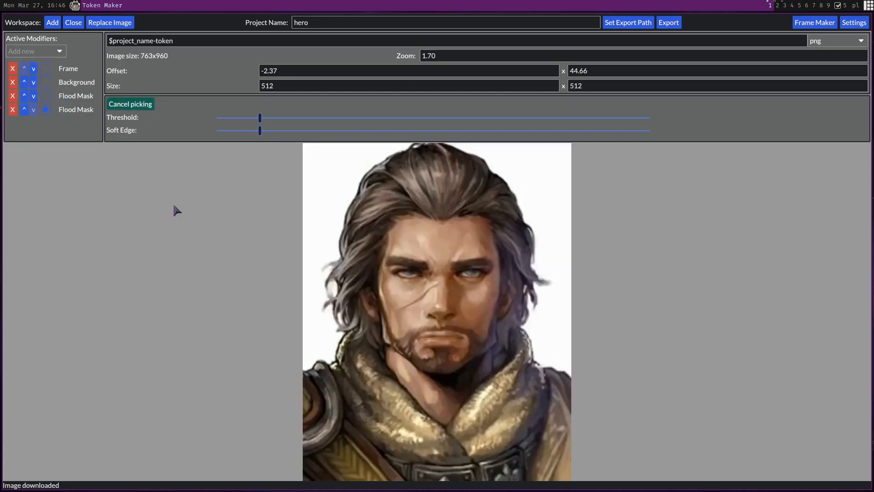
{"action": "left_click", "coordinate": [543, 185]}
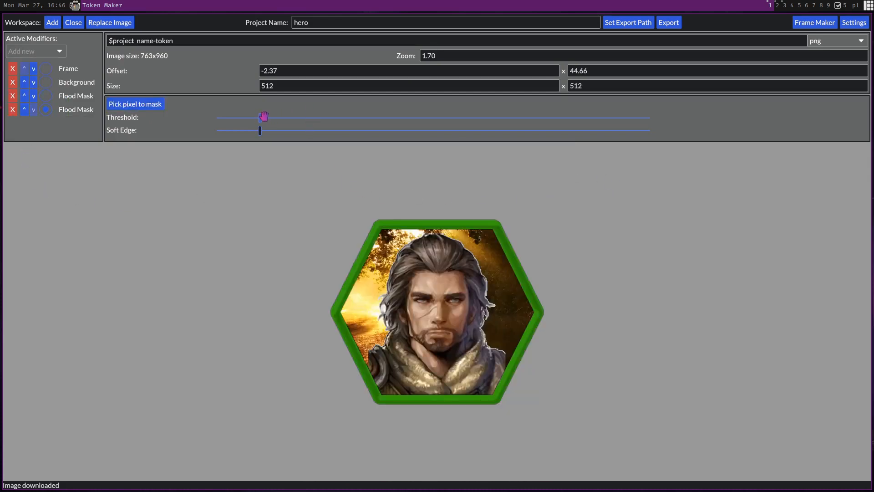
Raise the Threshold and Soft Edge sliders on both Flood Mask modifiers to clear the white backdrop
{"action": "left_click_drag", "start_coordinate": [261, 118], "coordinate": [415, 117]}
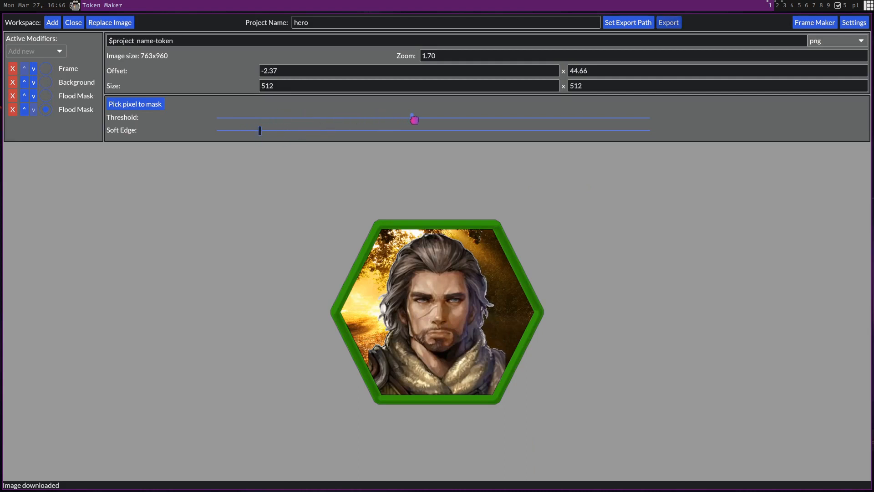
{"action": "left_click_drag", "start_coordinate": [260, 131], "coordinate": [360, 118]}
{"action": "left_click", "coordinate": [57, 96]}
{"action": "left_click_drag", "start_coordinate": [260, 131], "coordinate": [313, 131]}
{"action": "left_click", "coordinate": [82, 108]}
{"action": "left_click_drag", "start_coordinate": [301, 131], "coordinate": [362, 134]}
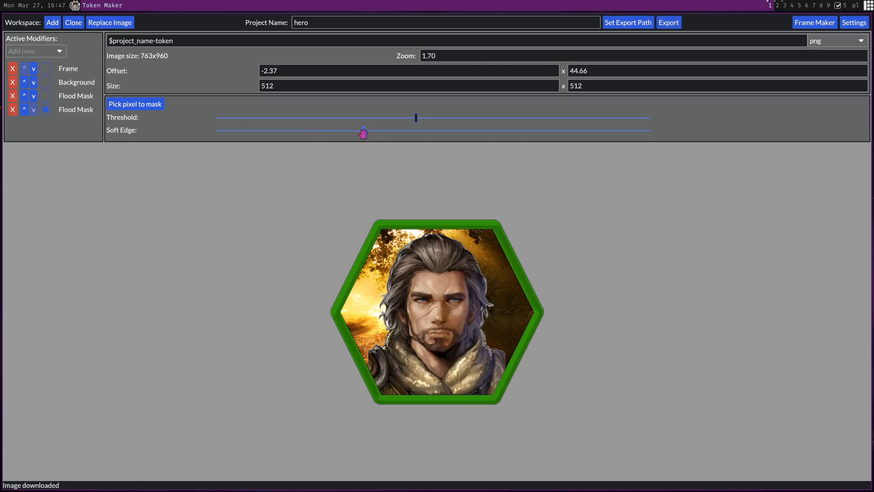
{"action": "left_click", "coordinate": [426, 117]}
{"action": "left_click_drag", "start_coordinate": [427, 118], "coordinate": [431, 118]}
Set the portrait's zoom to 1.60
{"action": "scroll", "coordinate": [454, 326], "scroll_direction": "up", "scroll_amount": 1}
{"action": "scroll", "coordinate": [453, 326], "scroll_direction": "down", "scroll_amount": 1}
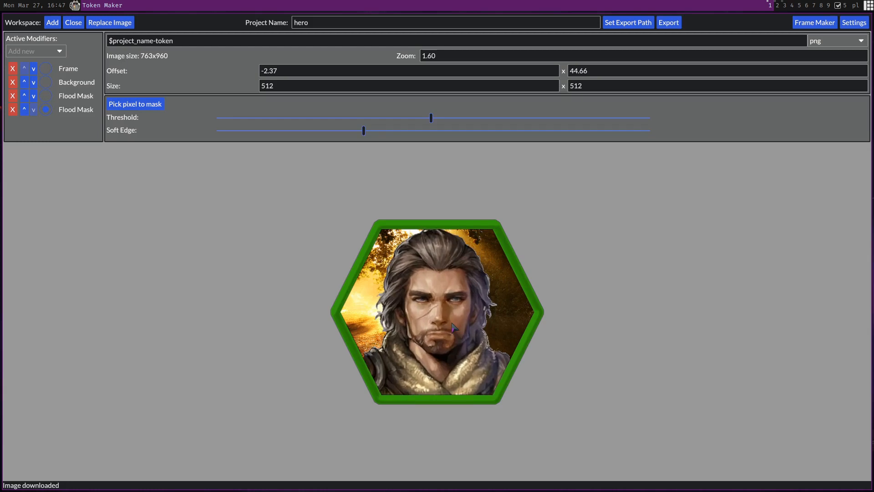
{"action": "scroll", "coordinate": [449, 321], "scroll_direction": "down", "scroll_amount": 1}
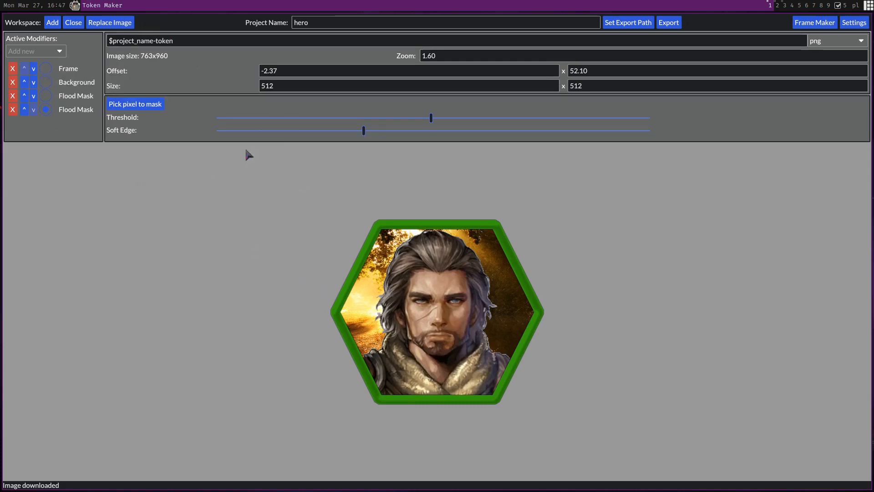
Replace the image with a new character loaded from a pasted URL and shift it left in the frame
{"action": "left_click", "coordinate": [107, 22]}
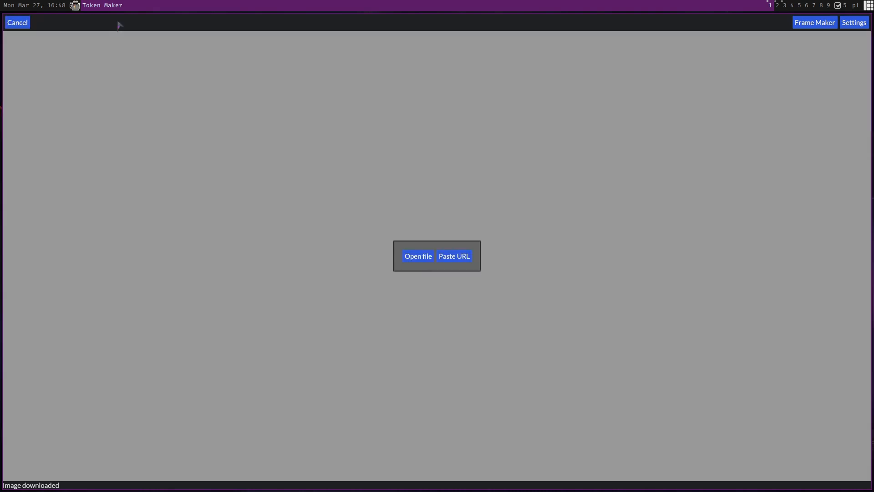
{"action": "left_click", "coordinate": [458, 258]}
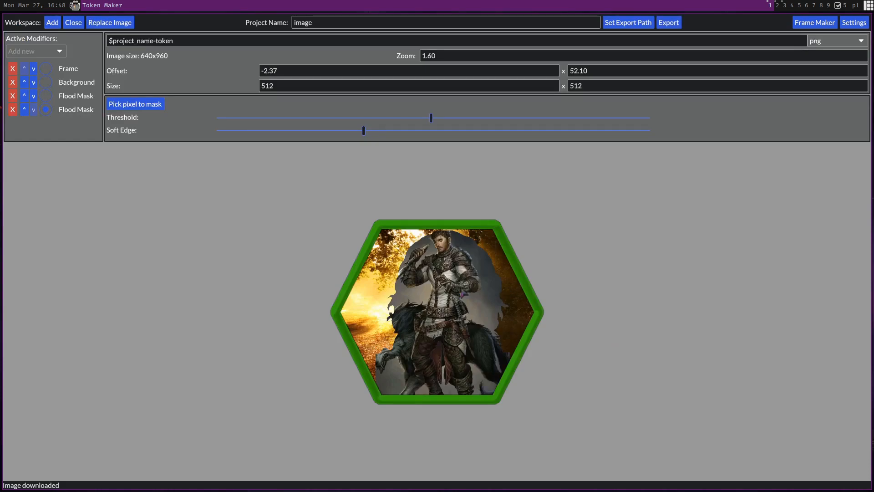
{"action": "left_click_drag", "start_coordinate": [436, 297], "coordinate": [418, 291]}
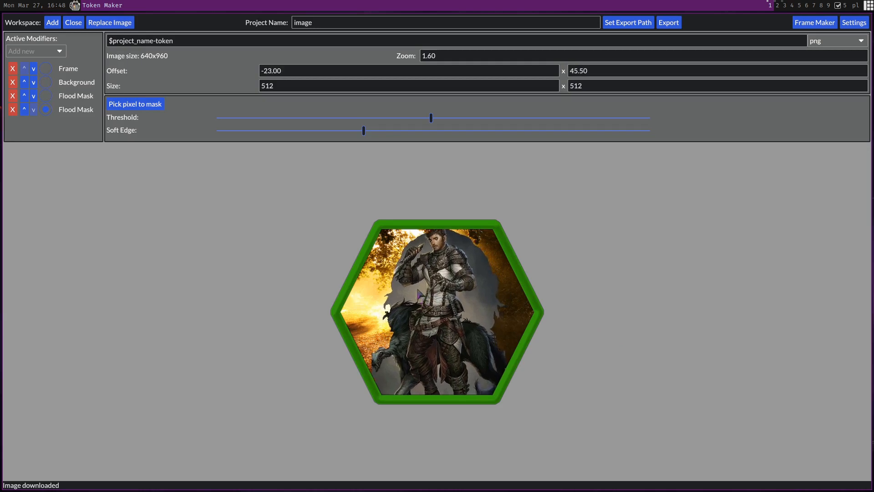
Delete both Flood Mask modifiers and the Background modifier
{"action": "left_click", "coordinate": [12, 109]}
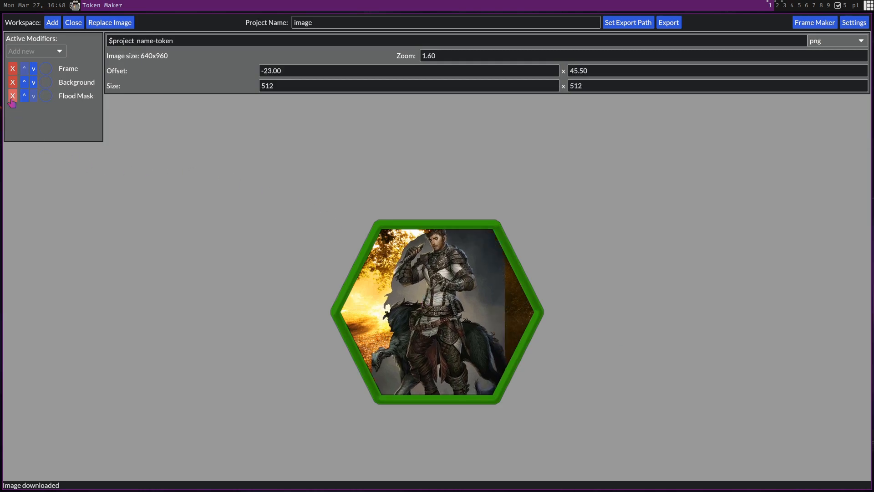
{"action": "left_click", "coordinate": [12, 96]}
{"action": "left_click", "coordinate": [12, 84]}
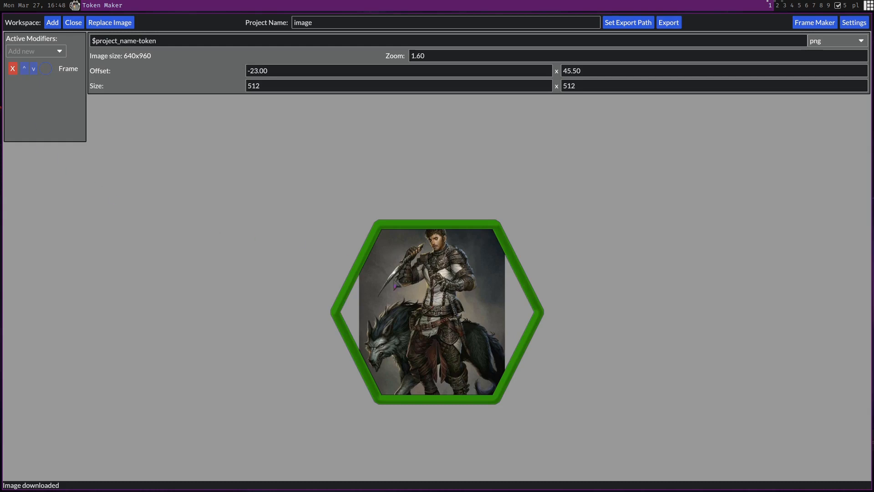
Change the Frame modifier to a ring-shaped frame
{"action": "mouse_move", "coordinate": [96, 72]}
{"action": "left_click", "coordinate": [64, 71]}
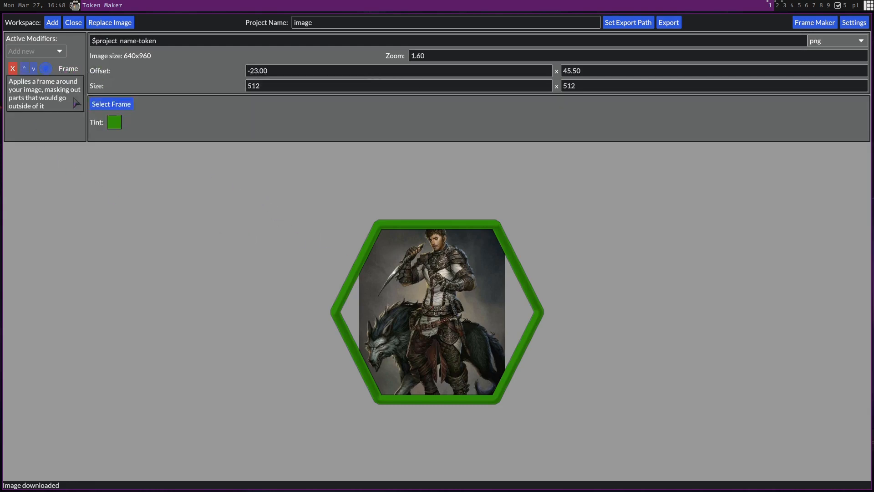
{"action": "left_click", "coordinate": [117, 105]}
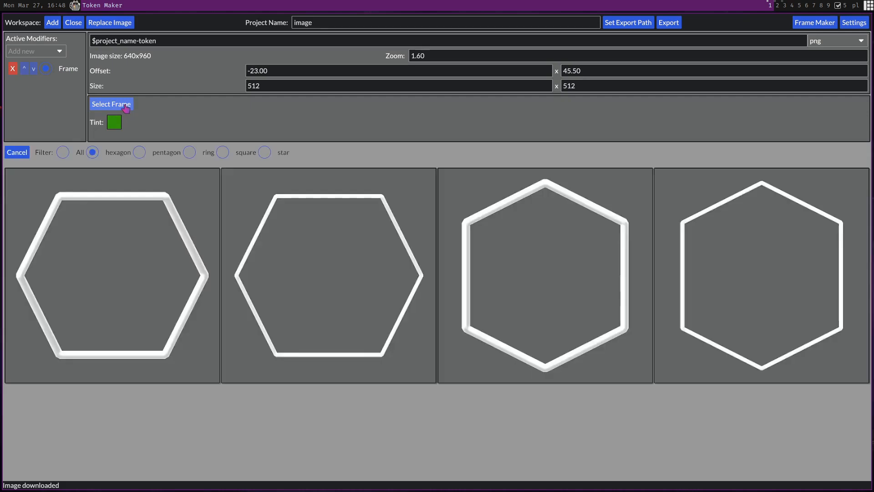
{"action": "left_click", "coordinate": [189, 154]}
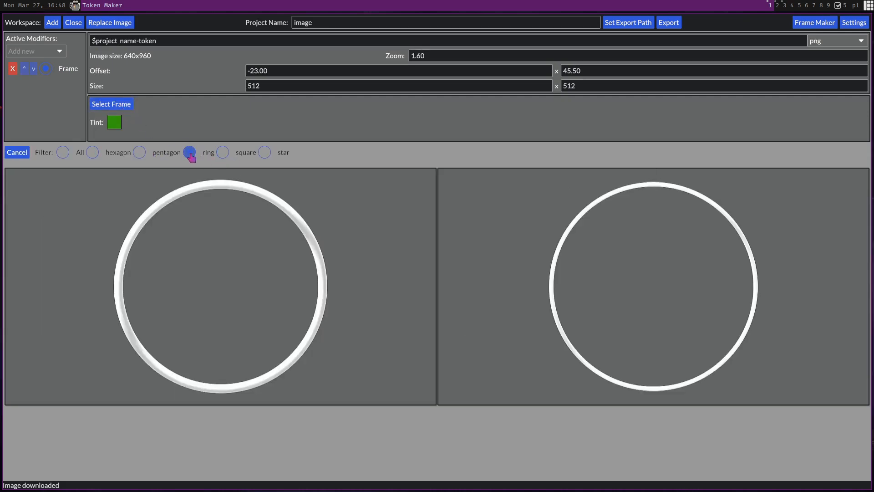
{"action": "left_click", "coordinate": [309, 267]}
Set the frame tint to white with R, G and B at 255
{"action": "left_click", "coordinate": [114, 122]}
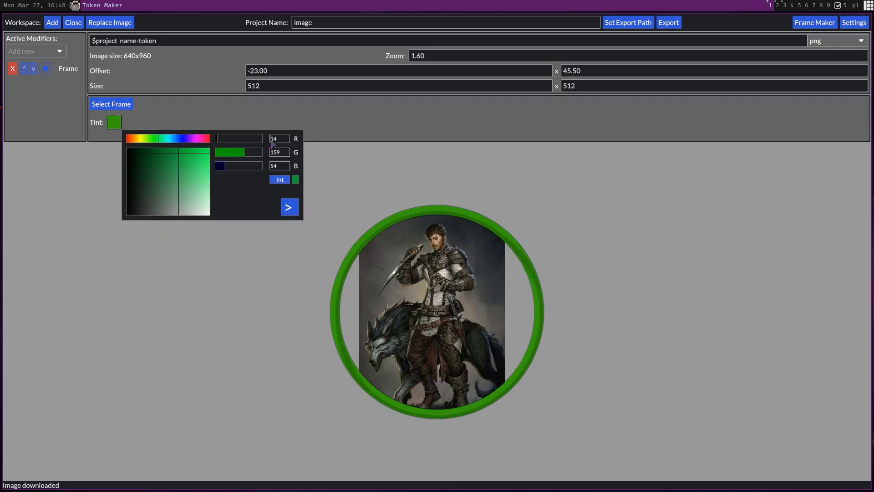
{"action": "type", "text": "255"}
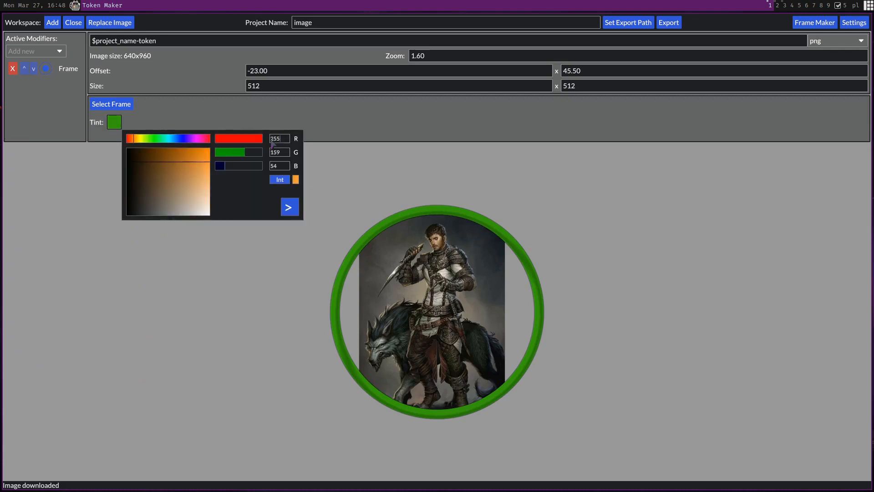
{"action": "left_click", "coordinate": [272, 154]}
{"action": "type", "text": "255"}
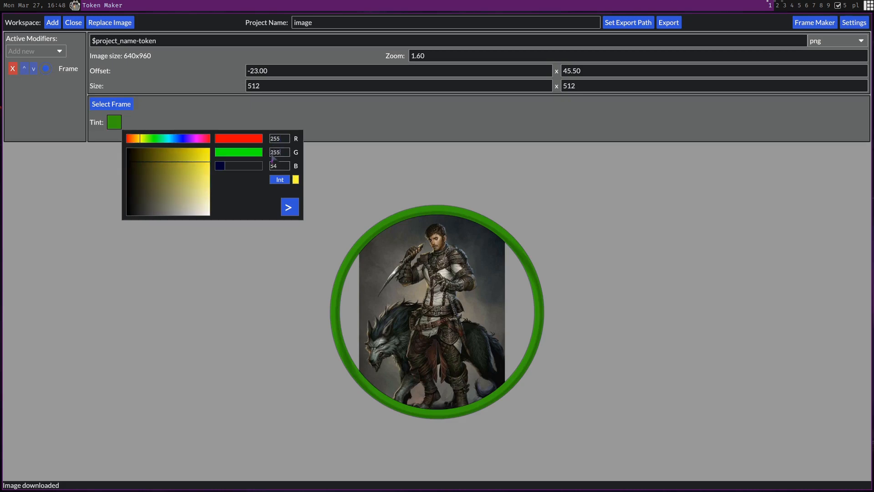
{"action": "left_click", "coordinate": [271, 167]}
{"action": "type", "text": "255"}
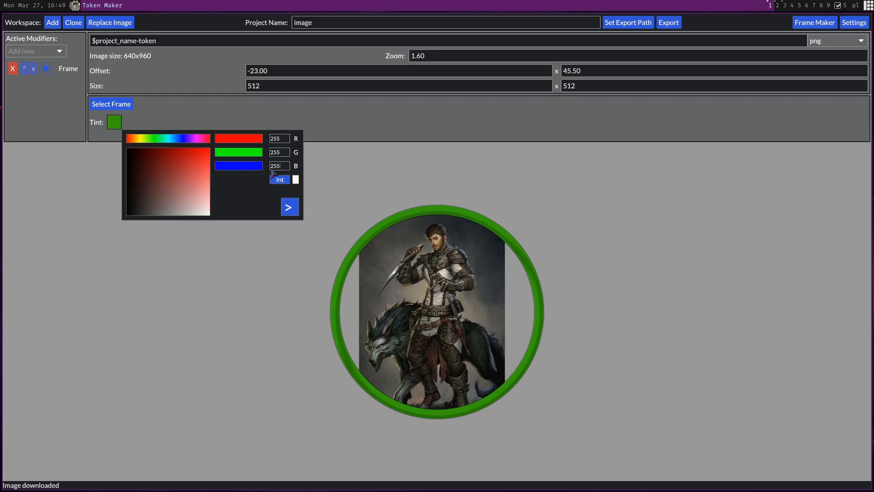
{"action": "left_click", "coordinate": [289, 208]}
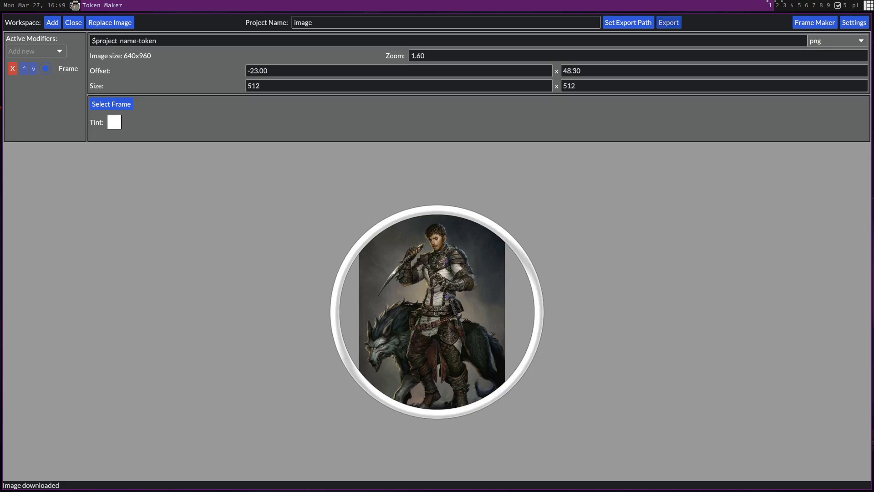
Reposition the character and set the zoom to 0.40 so the face fills the ring
{"action": "left_click_drag", "start_coordinate": [444, 266], "coordinate": [408, 444]}
{"action": "scroll", "coordinate": [435, 388], "scroll_direction": "up", "scroll_amount": 6}
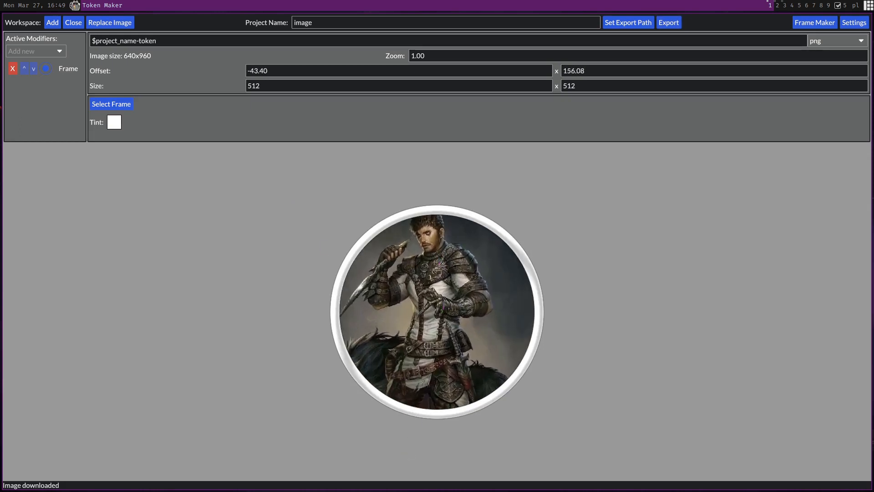
{"action": "scroll", "coordinate": [436, 389], "scroll_direction": "up", "scroll_amount": 5}
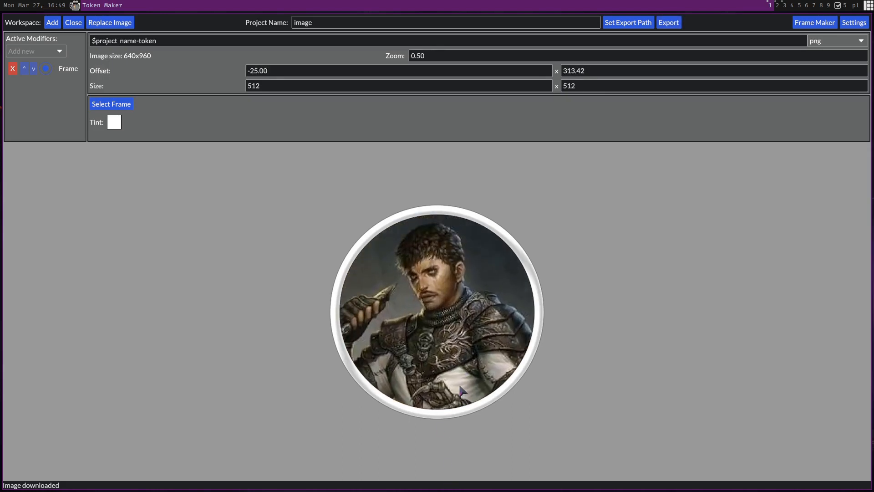
{"action": "scroll", "coordinate": [456, 337], "scroll_direction": "up", "scroll_amount": 1}
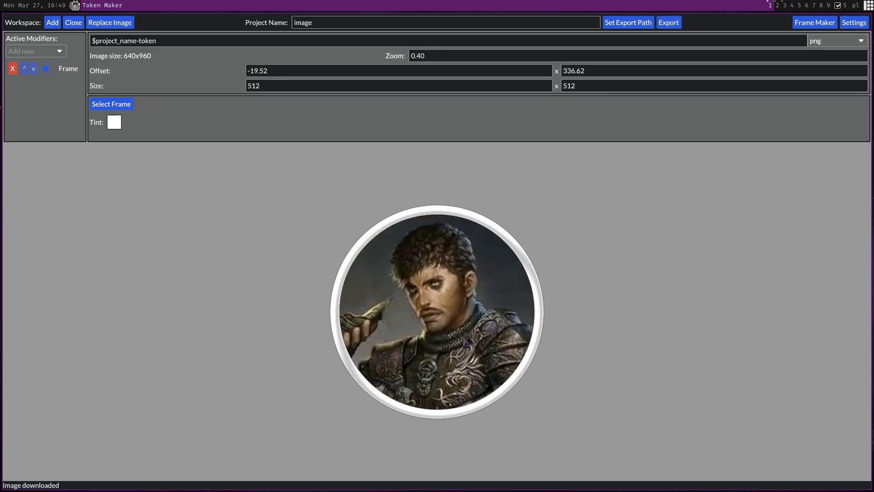
{"action": "left_click_drag", "start_coordinate": [467, 326], "coordinate": [468, 325]}
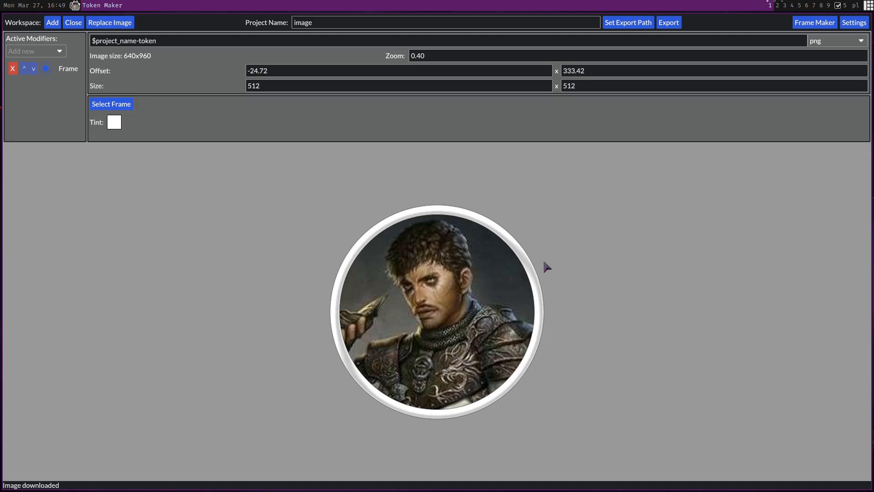
Add a Portrait-template workspace from the existing image and set its zoom to 1.10
{"action": "left_click", "coordinate": [51, 25]}
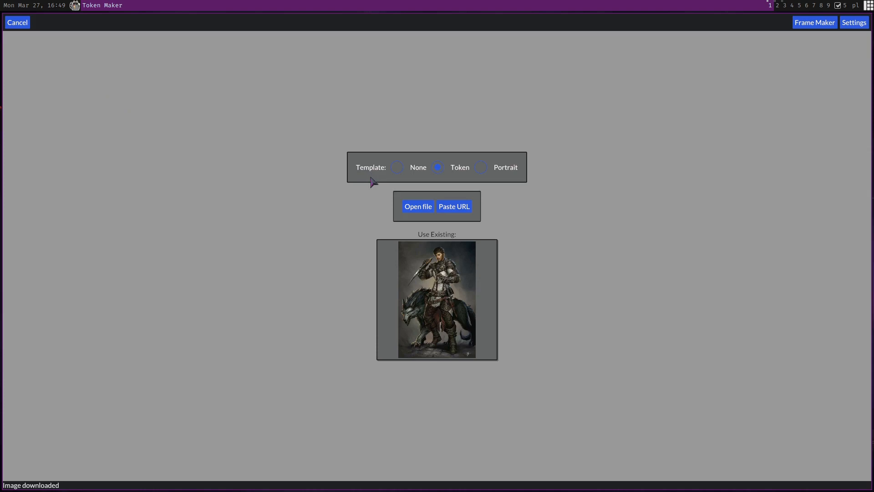
{"action": "left_click", "coordinate": [508, 174]}
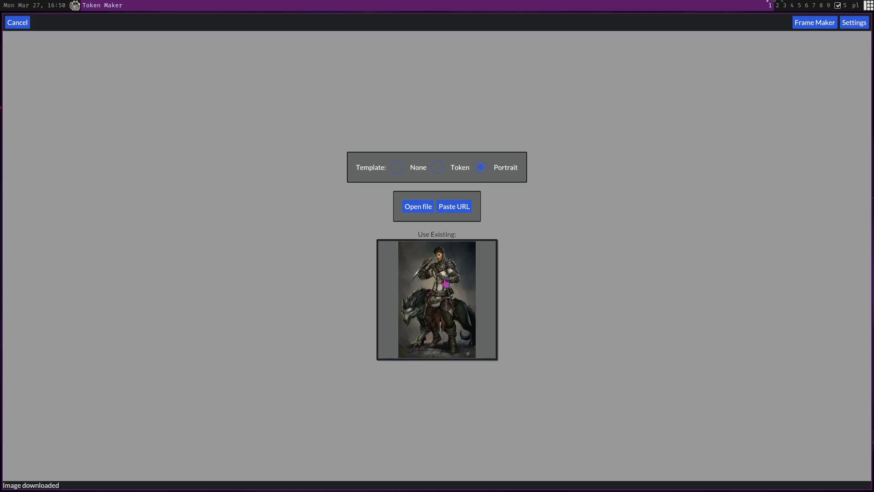
{"action": "left_click", "coordinate": [447, 280]}
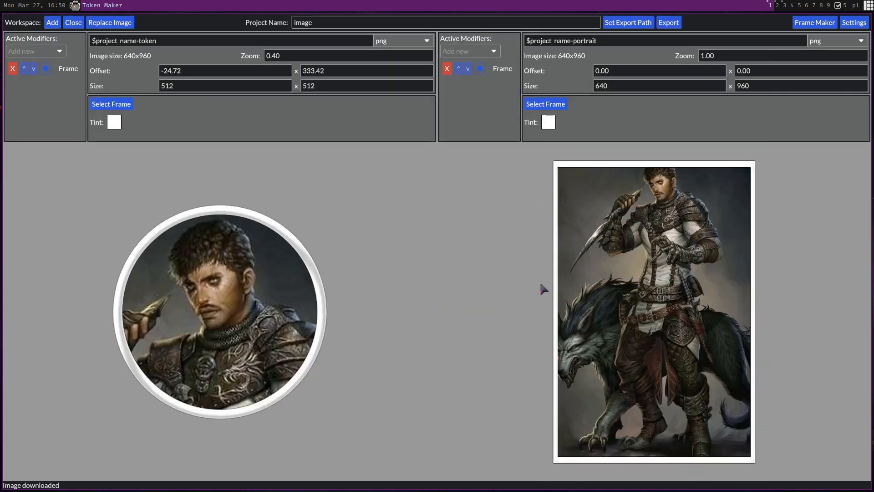
{"action": "scroll", "coordinate": [675, 315], "scroll_direction": "up", "scroll_amount": 1}
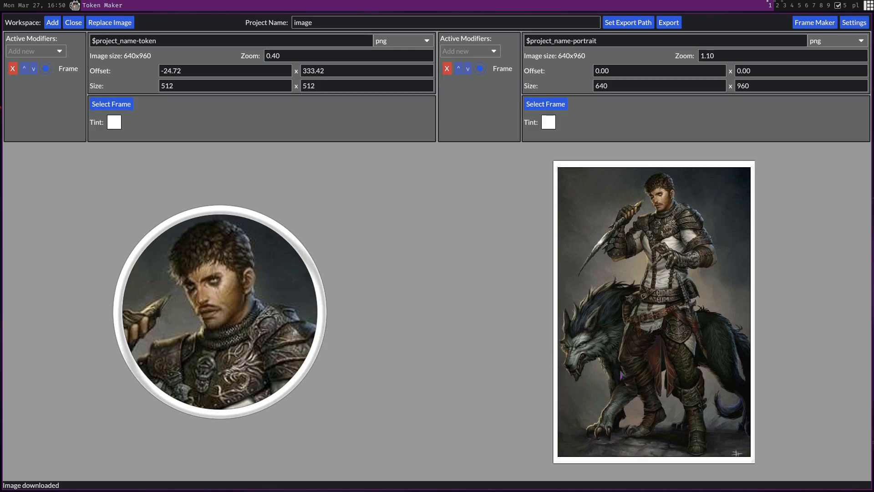
Add another Token-template workspace using the existing image
{"action": "left_click", "coordinate": [53, 23]}
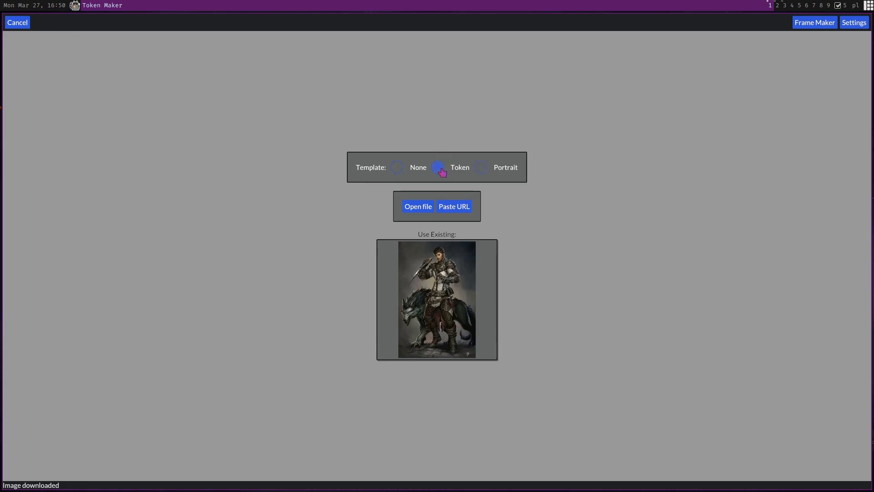
{"action": "left_click", "coordinate": [424, 283]}
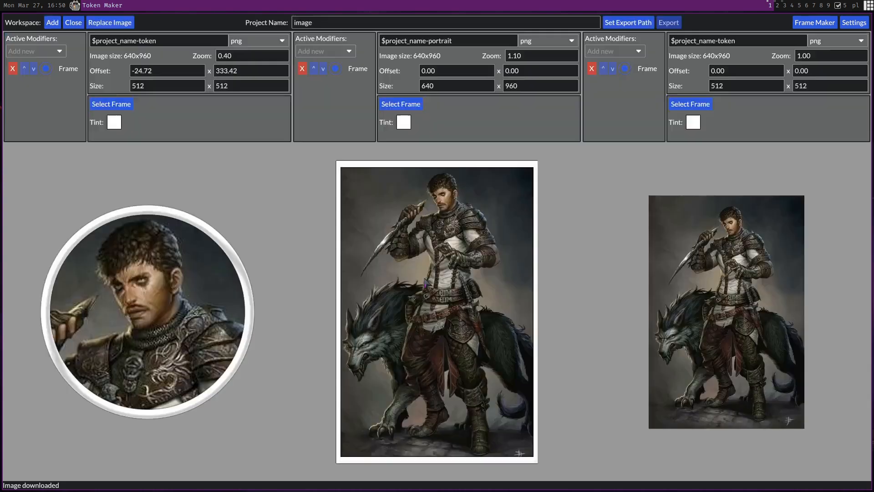
Position the third token's image on the wolf's head and set its zoom to 0.48
{"action": "left_click_drag", "start_coordinate": [708, 311], "coordinate": [734, 292]}
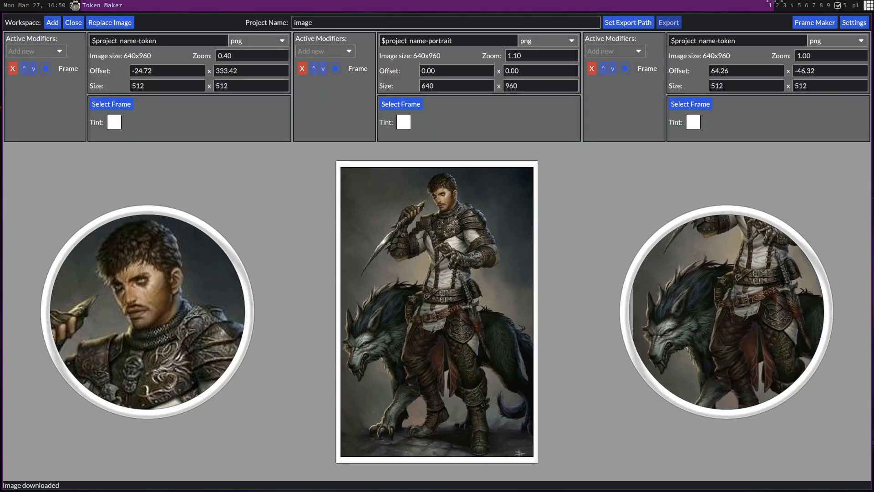
{"action": "scroll", "coordinate": [676, 334], "scroll_direction": "up", "scroll_amount": 4}
{"action": "left_click_drag", "start_coordinate": [683, 333], "coordinate": [837, 248]}
{"action": "left_click_drag", "start_coordinate": [701, 345], "coordinate": [733, 318]}
{"action": "scroll", "coordinate": [742, 321], "scroll_direction": "up", "scroll_amount": 2}
{"action": "scroll", "coordinate": [737, 320], "scroll_direction": "down", "scroll_amount": 1}
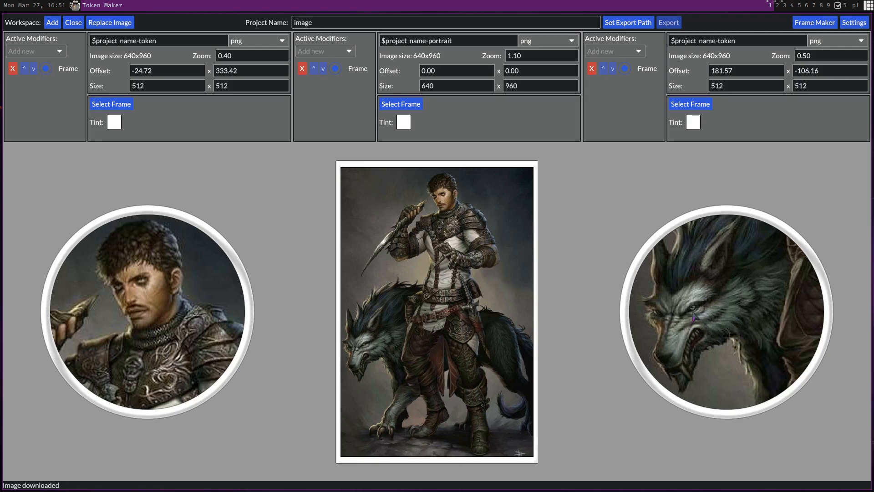
{"action": "left_click_drag", "start_coordinate": [694, 317], "coordinate": [709, 289]}
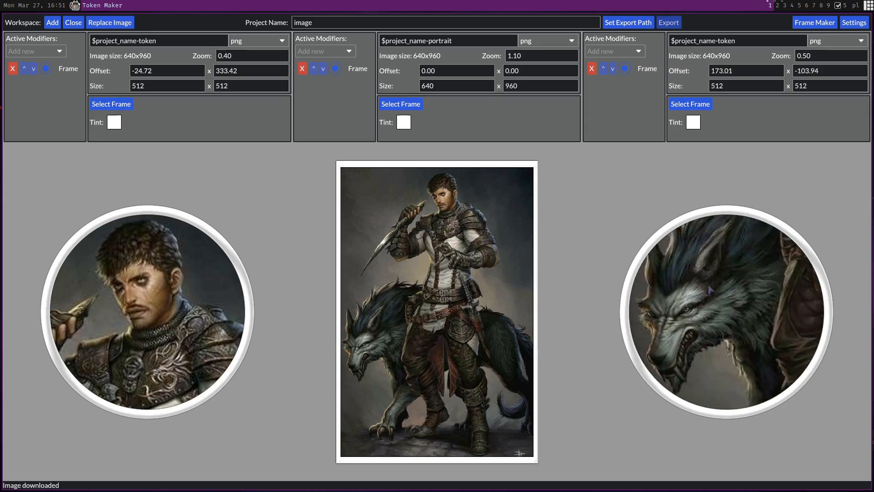
{"action": "left_click_drag", "start_coordinate": [710, 289], "coordinate": [711, 287]}
{"action": "left_click_drag", "start_coordinate": [680, 342], "coordinate": [677, 347]}
{"action": "scroll", "coordinate": [678, 351], "scroll_direction": "down", "scroll_amount": 2}
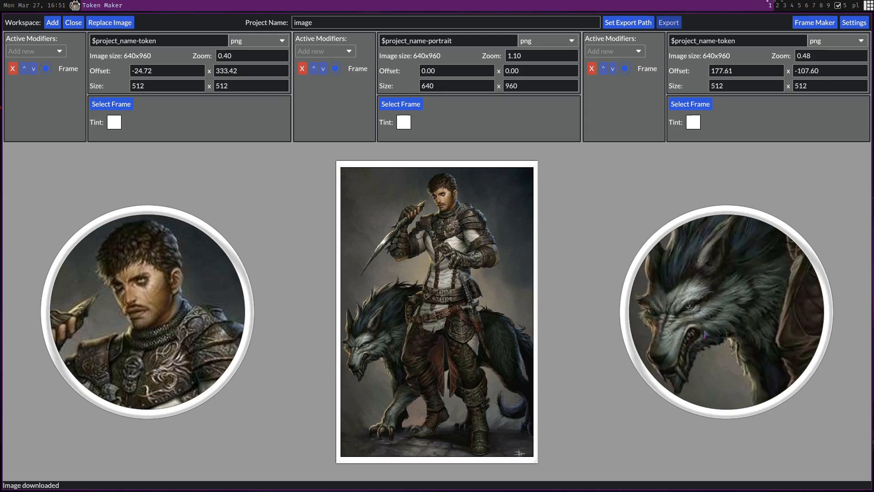
{"action": "left_click_drag", "start_coordinate": [707, 312], "coordinate": [800, 333]}
{"action": "left_click_drag", "start_coordinate": [692, 282], "coordinate": [784, 346]}
{"action": "mouse_move", "coordinate": [715, 302]}
{"action": "left_mouse_down"}
{"action": "mouse_move", "coordinate": [728, 301]}
{"action": "mouse_move", "coordinate": [708, 308]}
{"action": "left_mouse_up"}
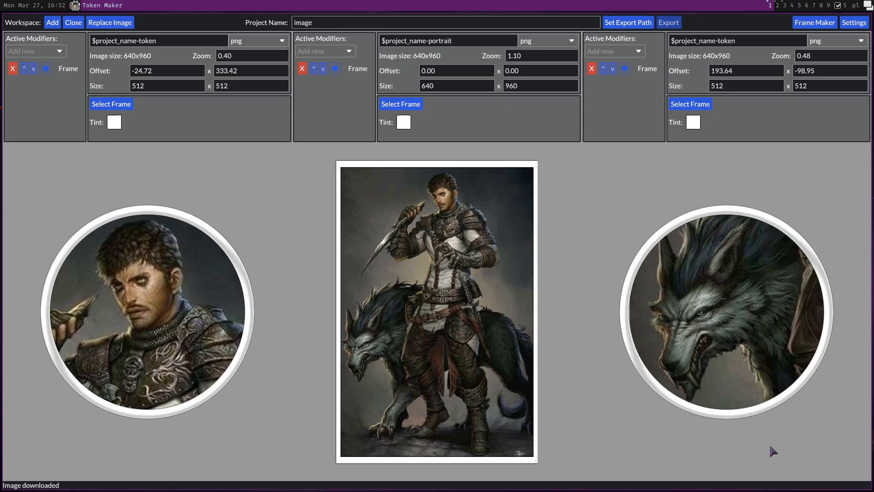
Shrink the application window and switch the workspace layout setting to Tabs
{"action": "left_click_drag", "start_coordinate": [770, 446], "coordinate": [514, 404]}
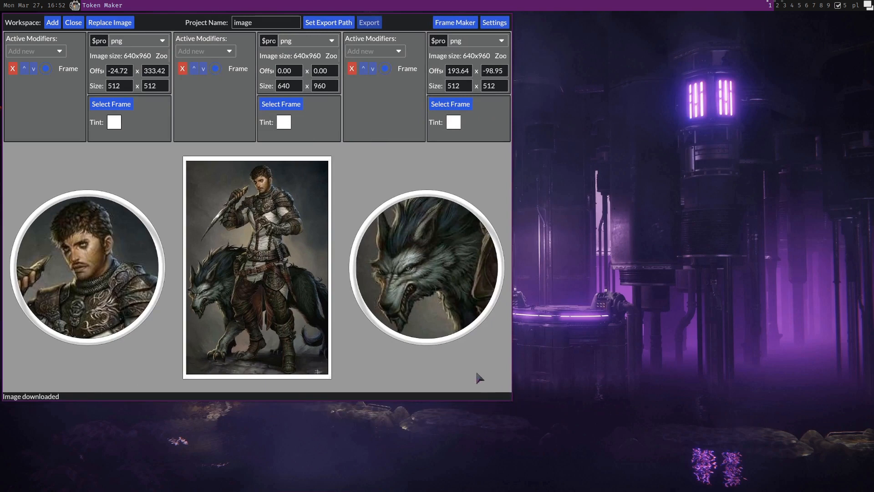
{"action": "left_click_drag", "start_coordinate": [476, 371], "coordinate": [605, 412]}
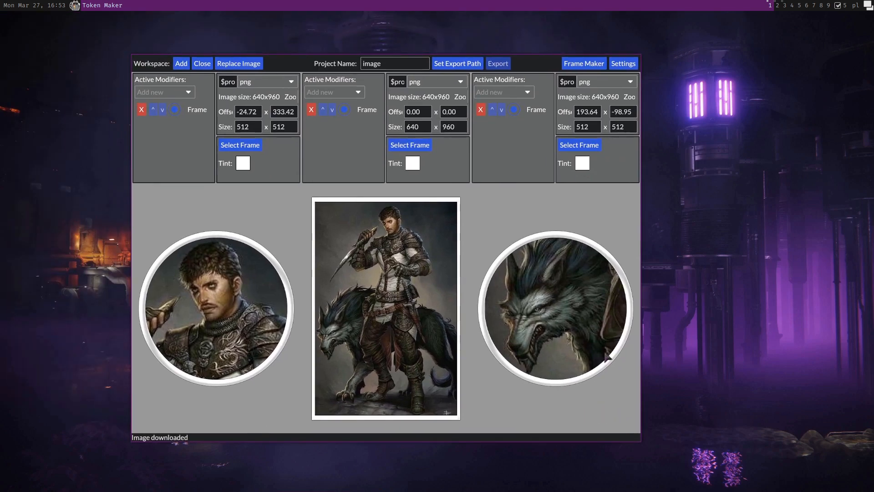
{"action": "left_click", "coordinate": [623, 64]}
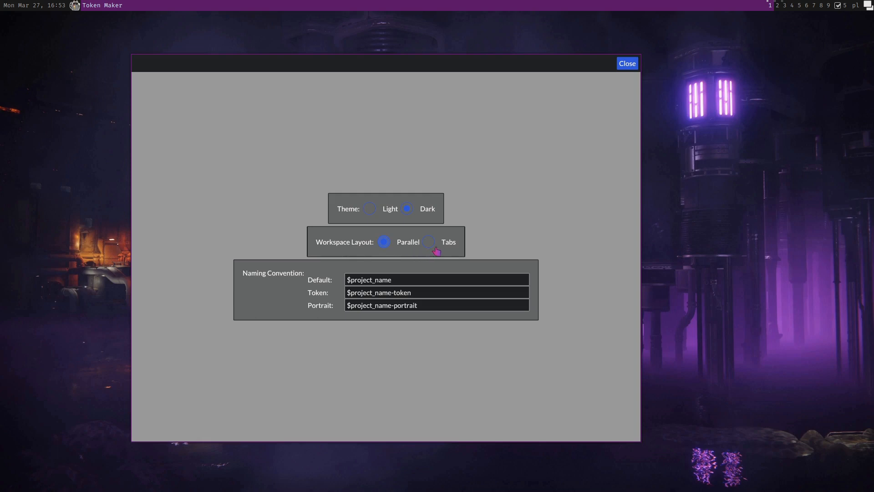
{"action": "left_click", "coordinate": [449, 248]}
{"action": "left_click", "coordinate": [627, 64]}
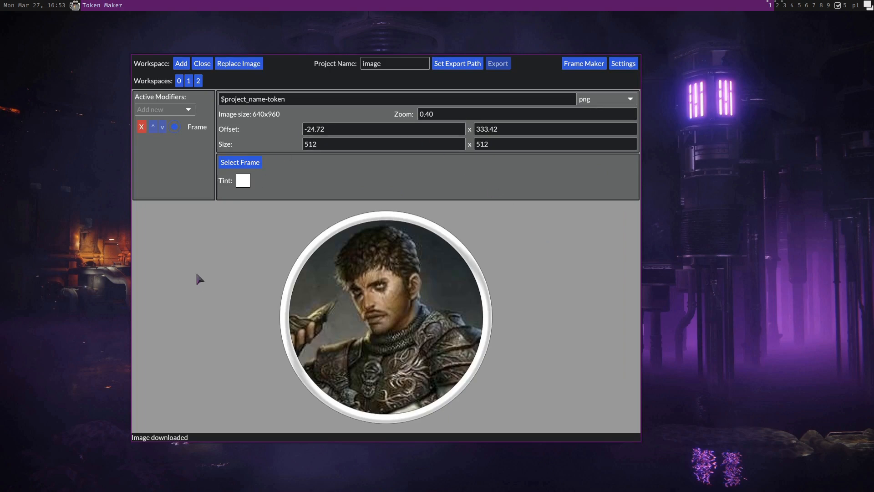
Browse workspaces 0, 1 and 2 one at a time in the tabbed layout
{"action": "left_click", "coordinate": [188, 81]}
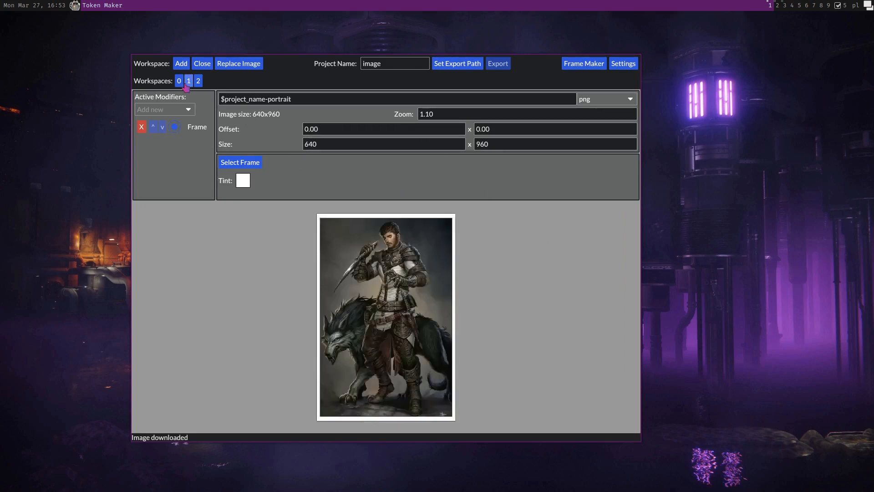
{"action": "left_click", "coordinate": [198, 82]}
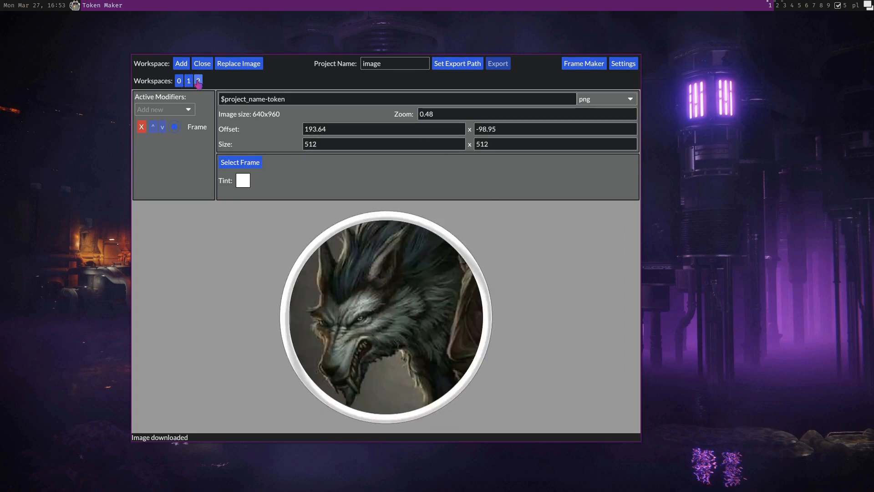
{"action": "left_click", "coordinate": [178, 81]}
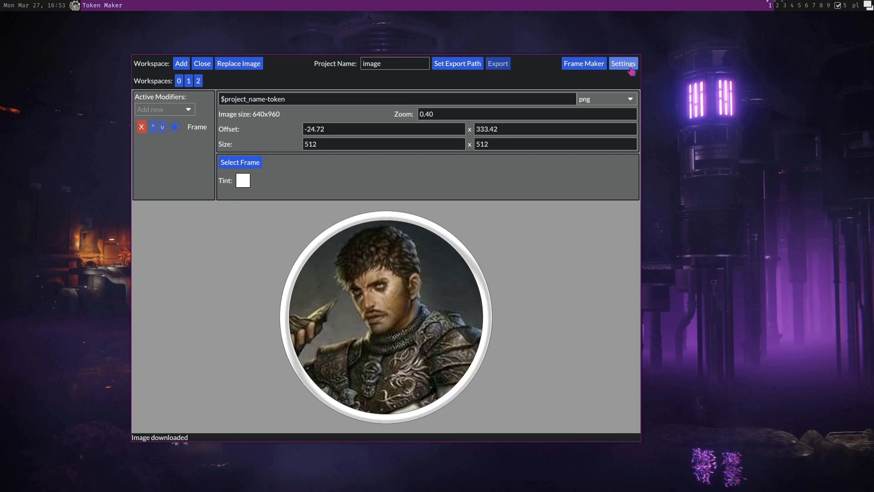
Maximize the window and switch the workspace layout setting back to Parallel
{"action": "key", "text": "super+space"}
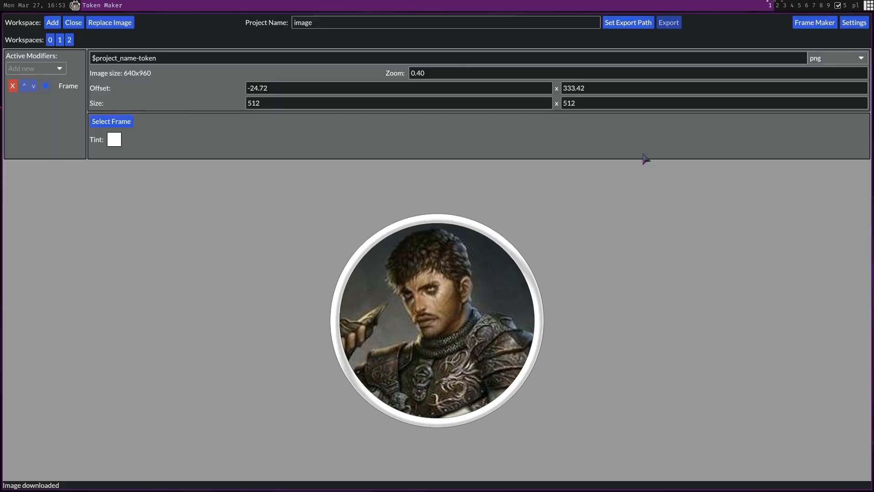
{"action": "left_click", "coordinate": [854, 24]}
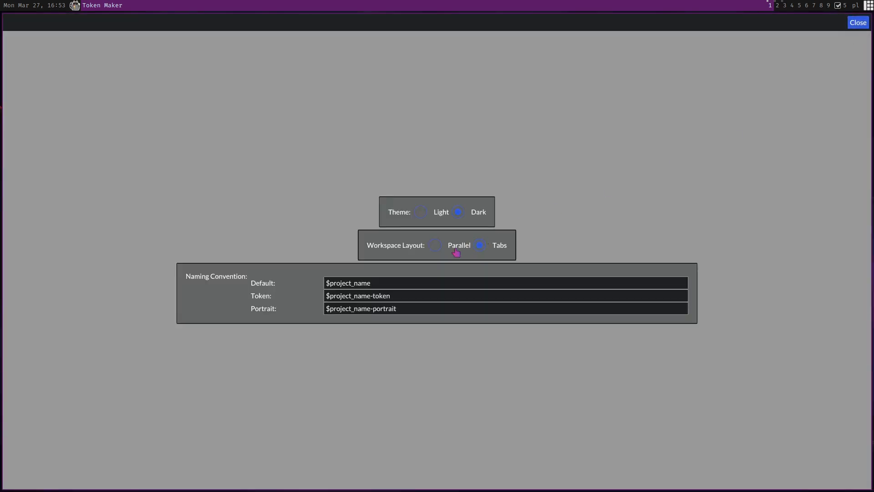
{"action": "left_click", "coordinate": [858, 22]}
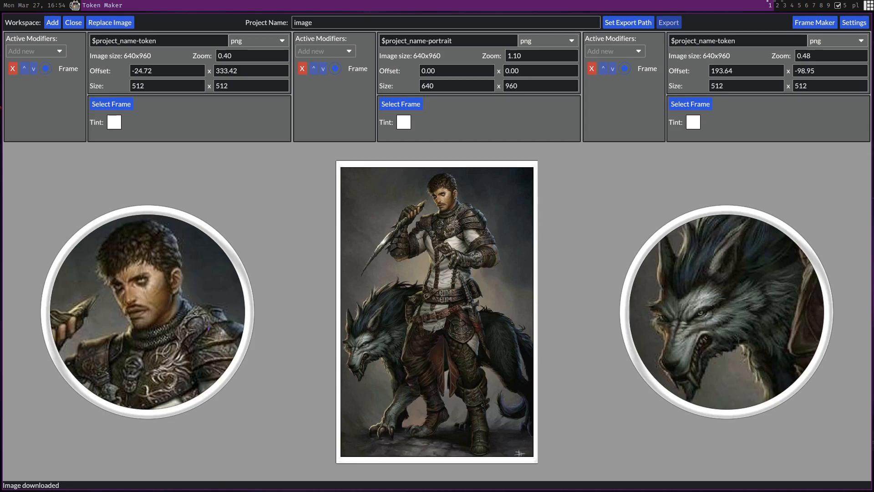
Set the first token's output size to 200 x 200
{"action": "left_click", "coordinate": [152, 316]}
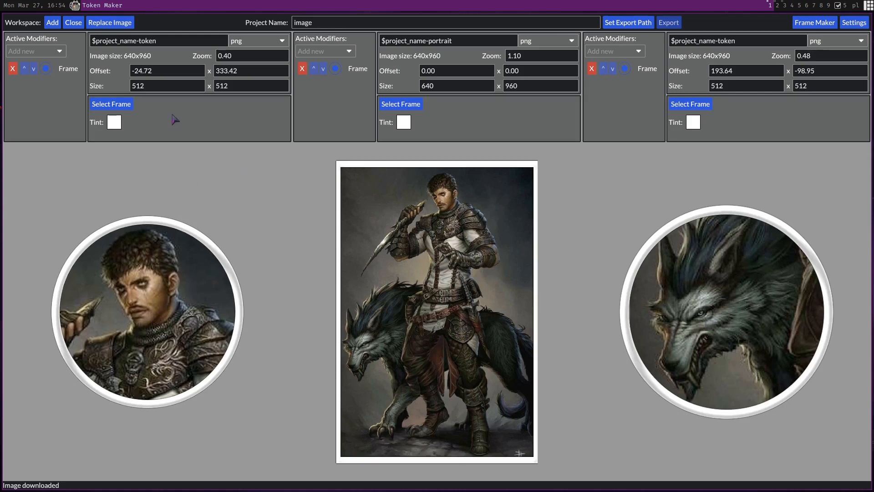
{"action": "left_click", "coordinate": [166, 86]}
{"action": "type", "text": "200"}
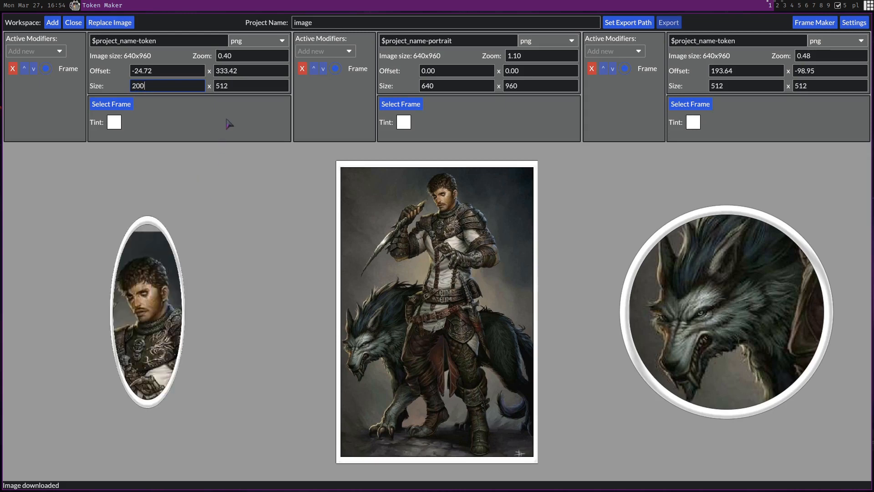
{"action": "left_click", "coordinate": [241, 86]}
{"action": "key", "text": "shift+Left"}
{"action": "key", "text": "shift+Left"}
{"action": "key", "text": "shift+Left"}
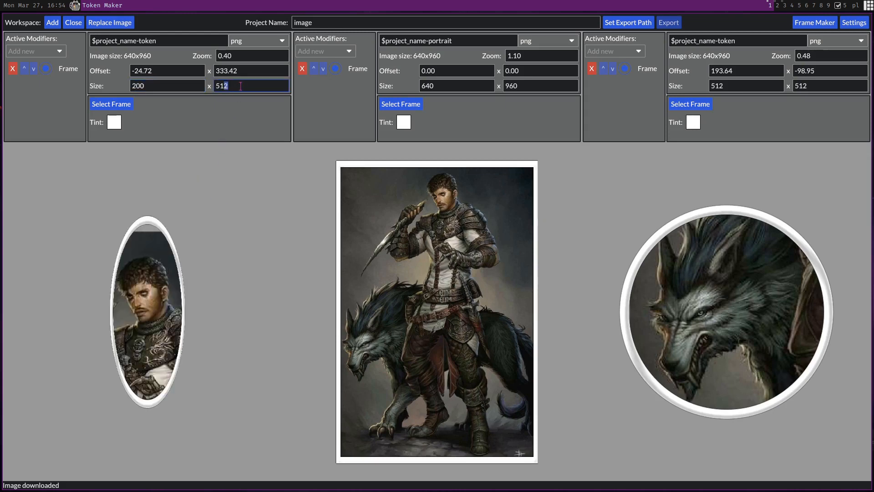
{"action": "type", "text": "200"}
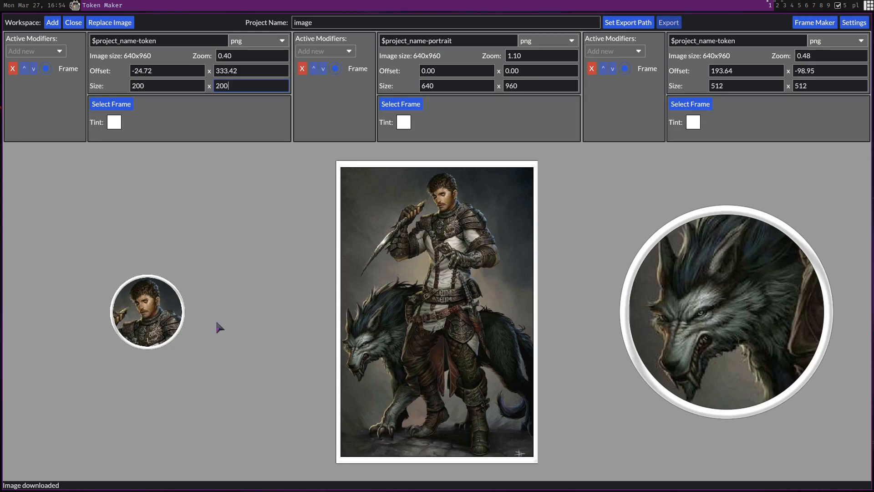
Review the first token's export name template and the naming convention settings
{"action": "scroll", "coordinate": [172, 322], "scroll_direction": "up", "scroll_amount": 3}
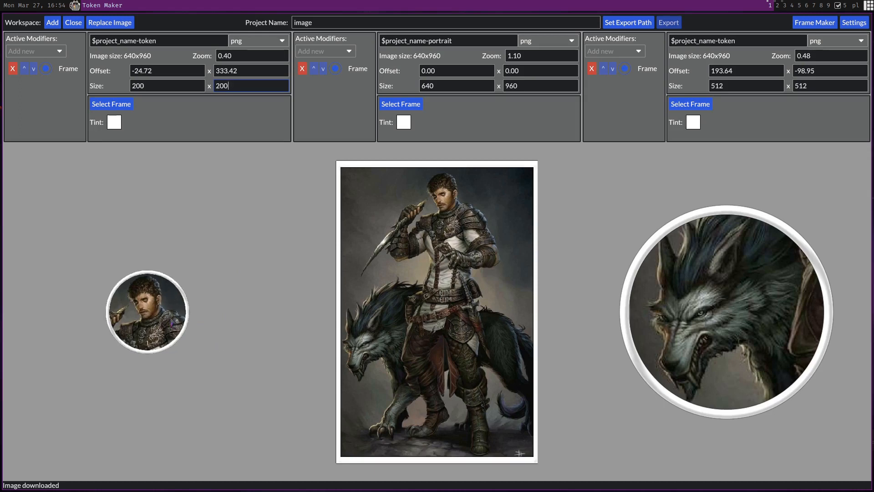
{"action": "scroll", "coordinate": [172, 323], "scroll_direction": "up", "scroll_amount": 3}
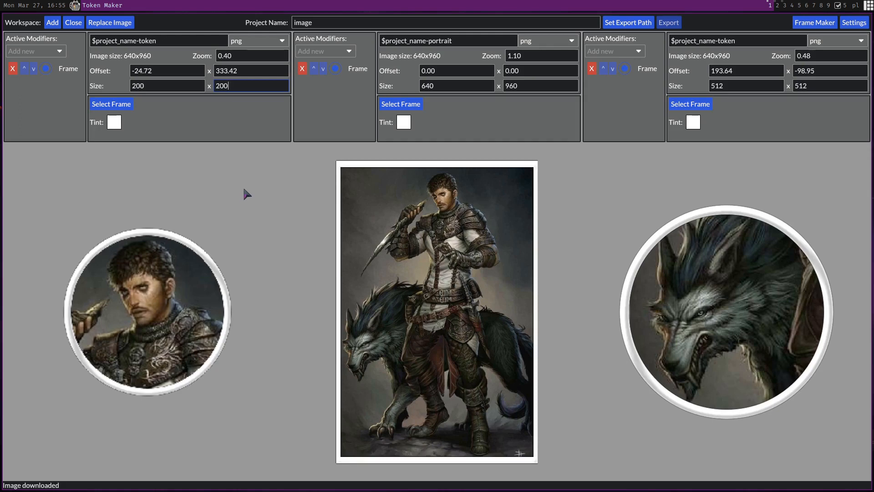
{"action": "left_click", "coordinate": [175, 42]}
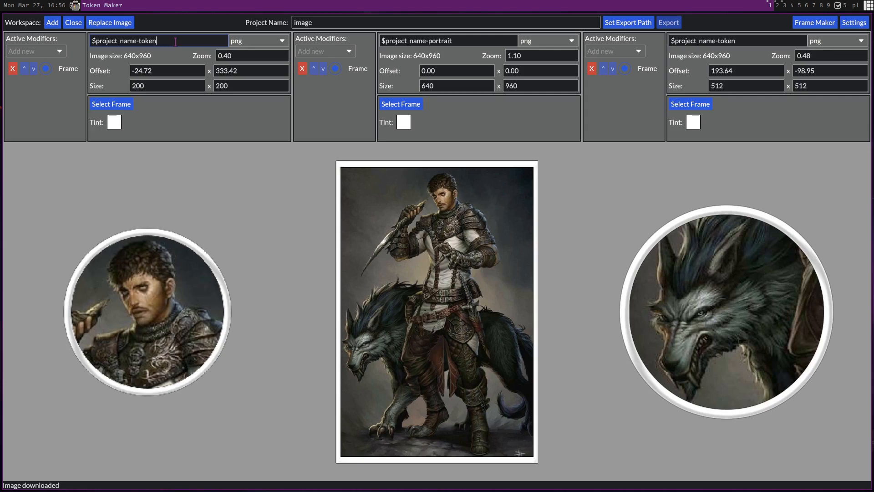
{"action": "left_click_drag", "start_coordinate": [137, 39], "coordinate": [90, 40]}
{"action": "left_click", "coordinate": [134, 39]}
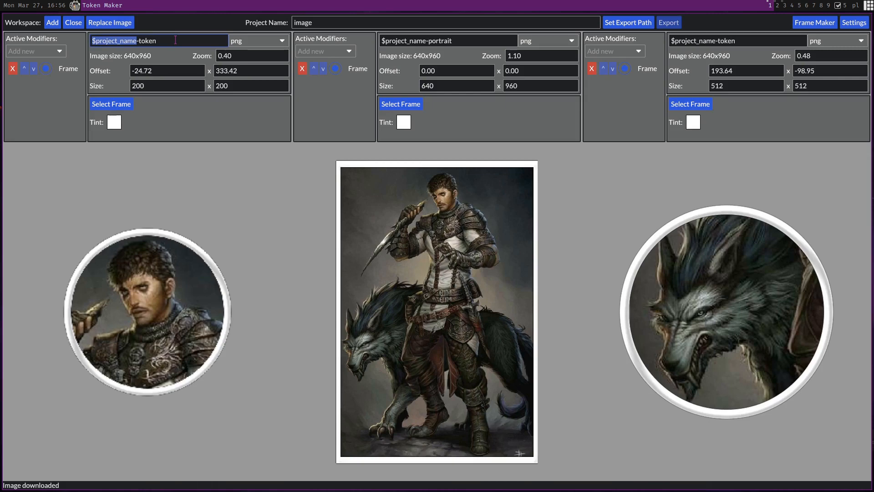
{"action": "left_click", "coordinate": [324, 23]}
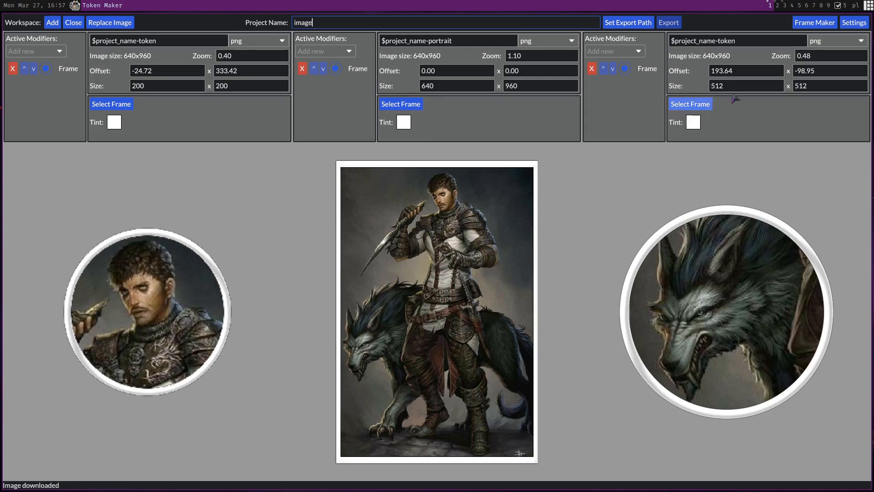
{"action": "left_click", "coordinate": [862, 24]}
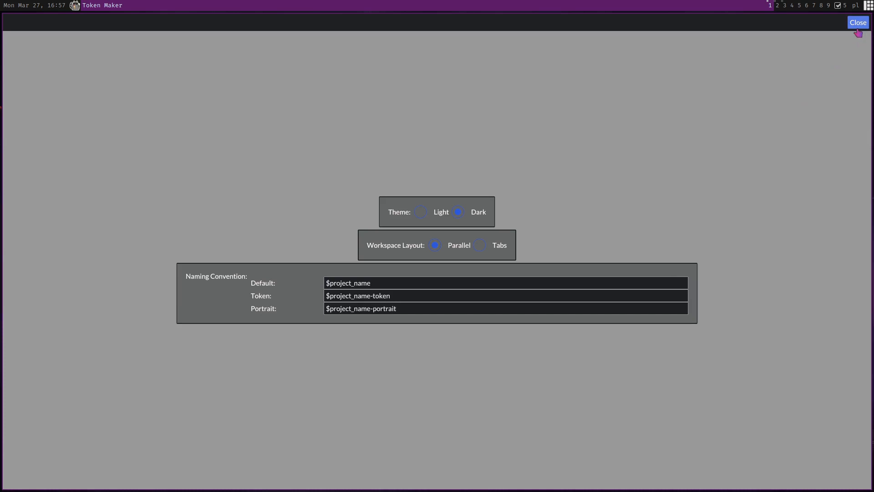
{"action": "left_click", "coordinate": [858, 22]}
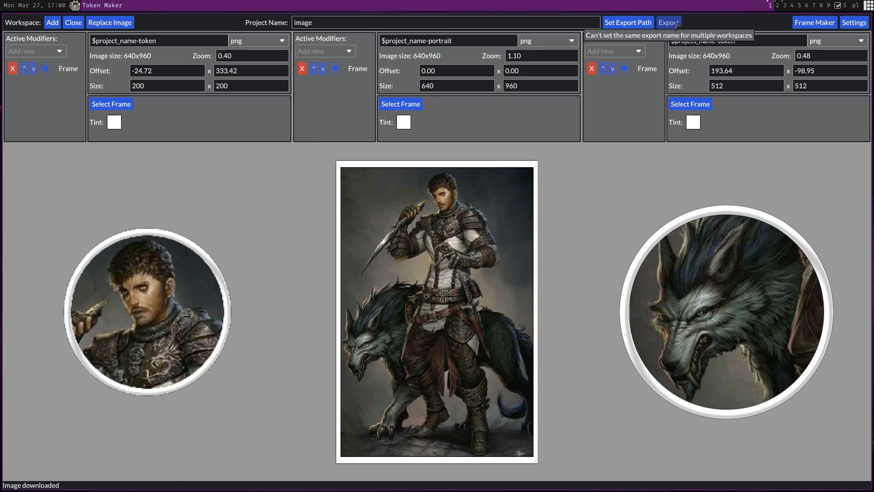
Rename the third token's export name to $project_name-wolf-token and set the project name to traveler
{"action": "left_click", "coordinate": [718, 41]}
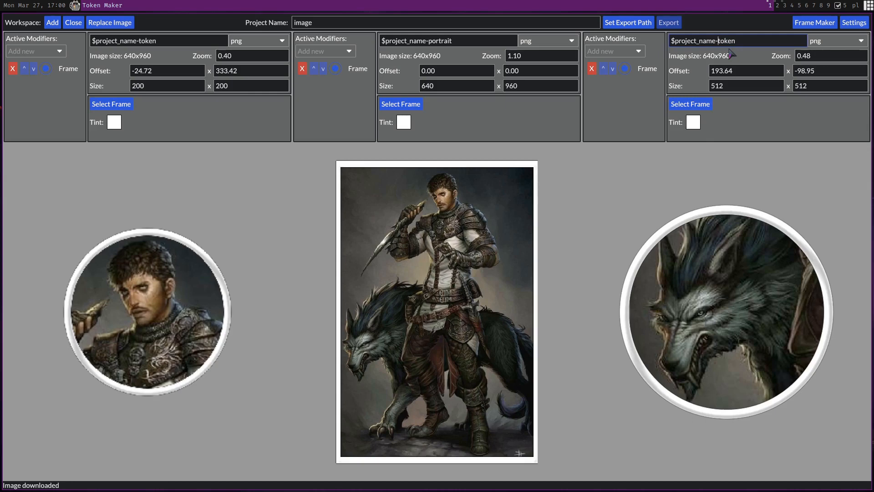
{"action": "type", "text": "wolf-"}
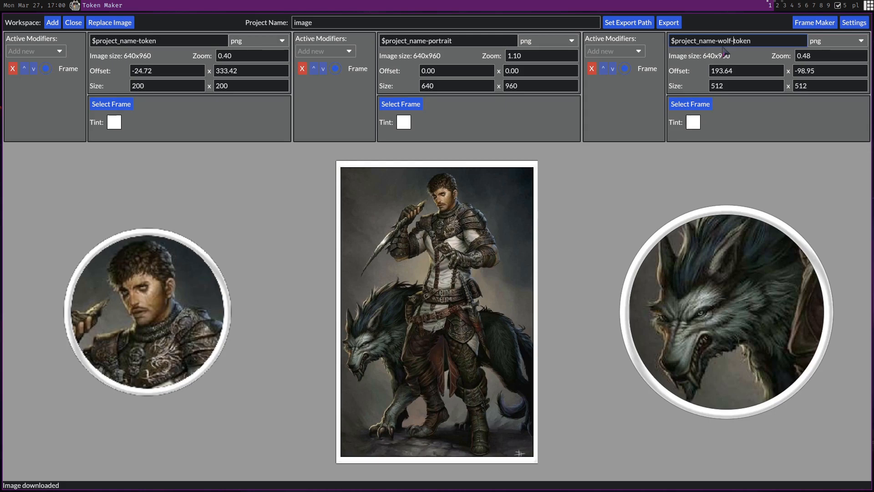
{"action": "left_click", "coordinate": [329, 23]}
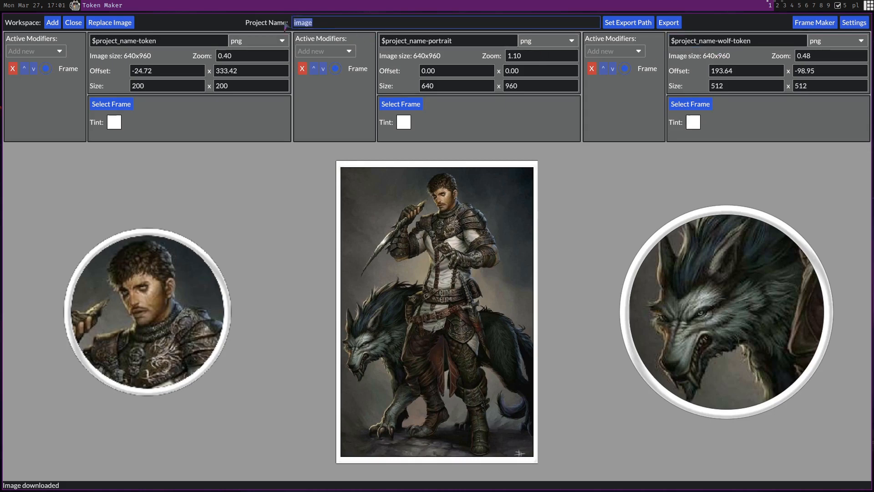
{"action": "key", "text": "ctrl+a"}
{"action": "type", "text": "traveler"}
Check the first token's format options and set the export path to /data/rpg/portraits
{"action": "left_click", "coordinate": [280, 44]}
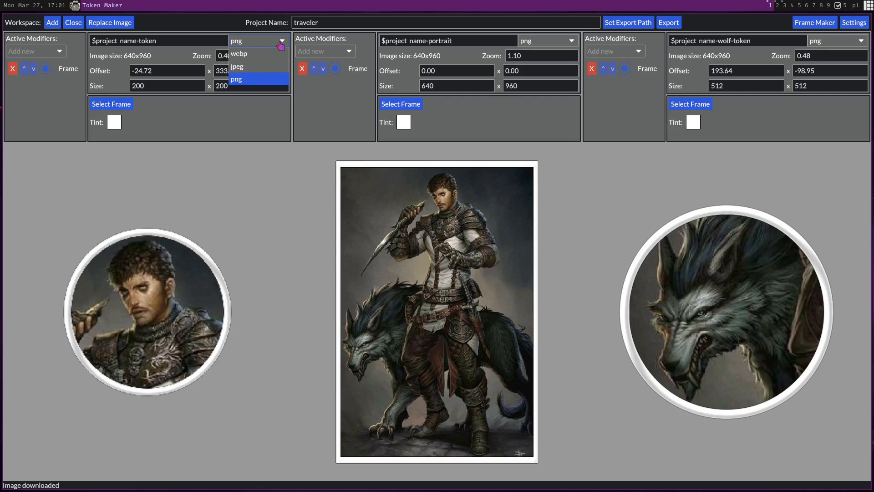
{"action": "left_click", "coordinate": [280, 42]}
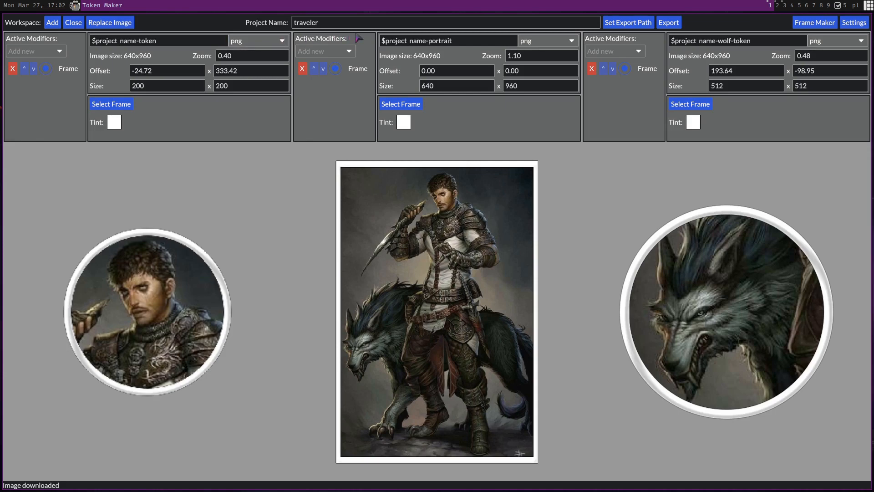
{"action": "left_click", "coordinate": [626, 24]}
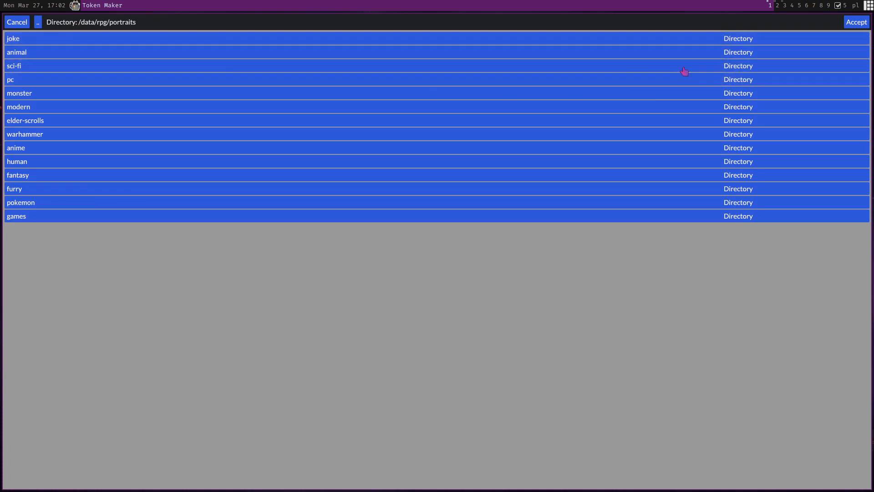
{"action": "left_click", "coordinate": [856, 21]}
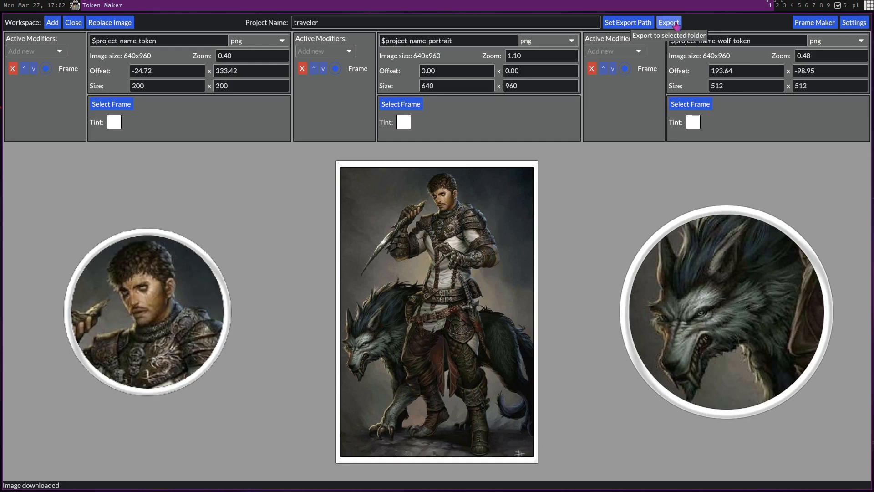
Export all three images to the selected export folder
{"action": "left_click", "coordinate": [678, 26]}
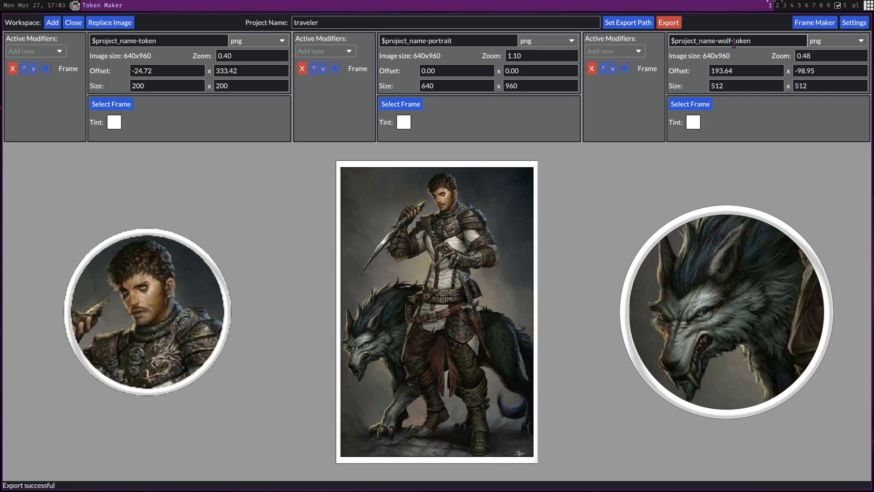
Load dragons.webp from /data/rpg/token-maker into the Frame Maker and make the frame's inner area transparent
{"action": "left_click", "coordinate": [809, 24]}
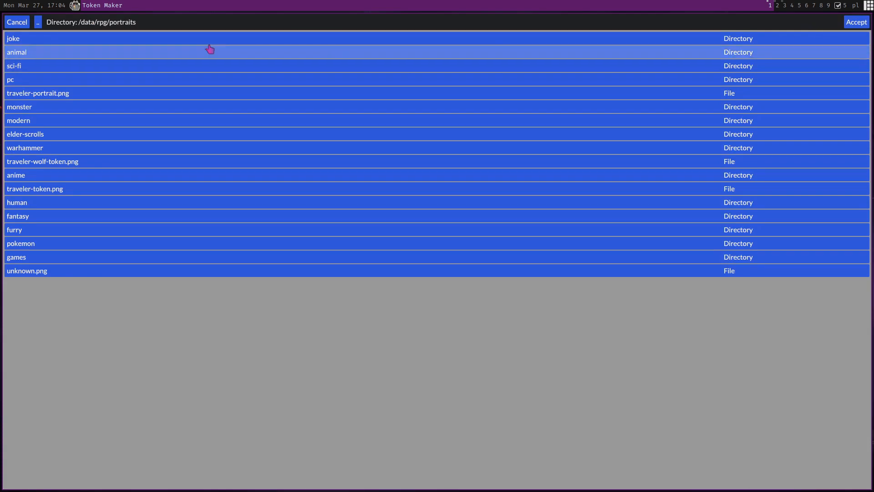
{"action": "left_click", "coordinate": [37, 24]}
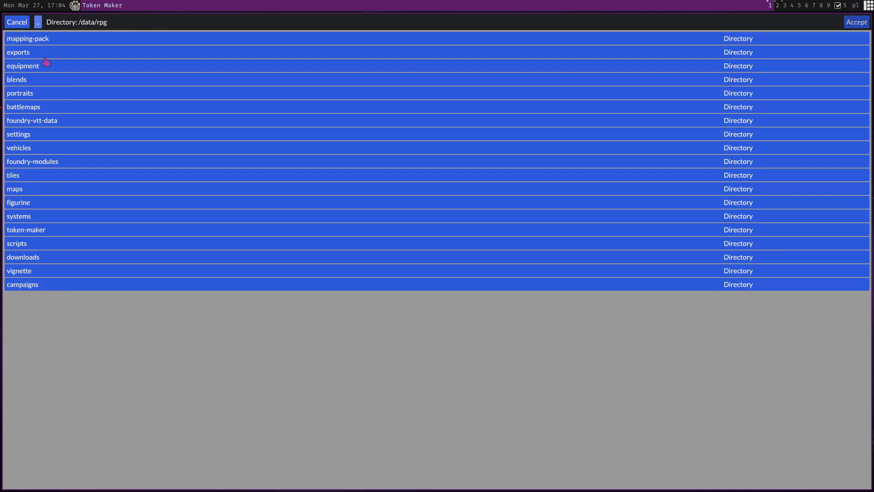
{"action": "left_click", "coordinate": [74, 232]}
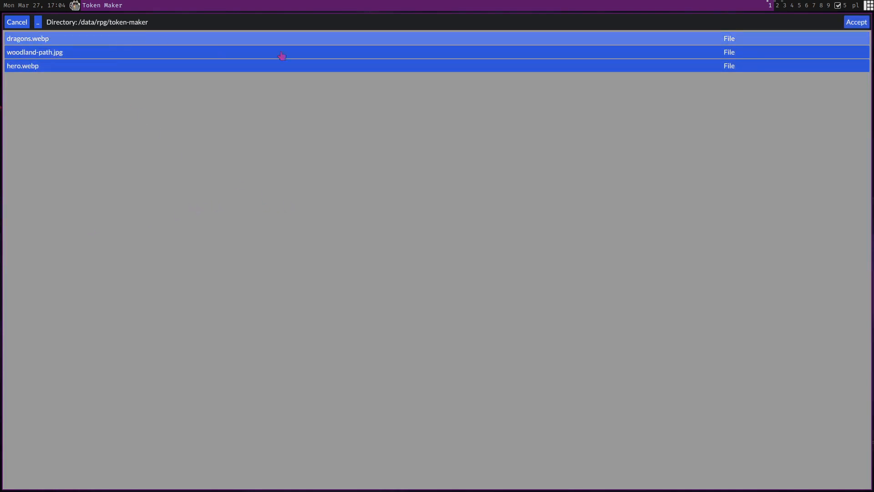
{"action": "left_click", "coordinate": [848, 24]}
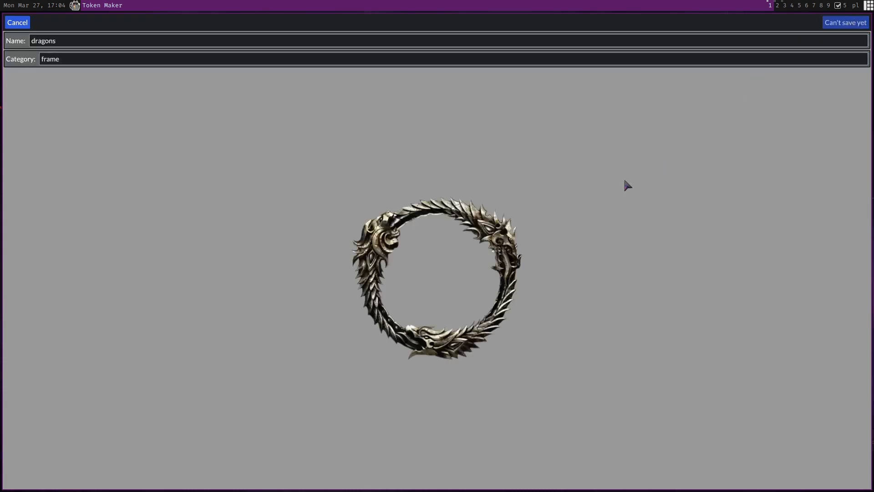
{"action": "left_click", "coordinate": [425, 257]}
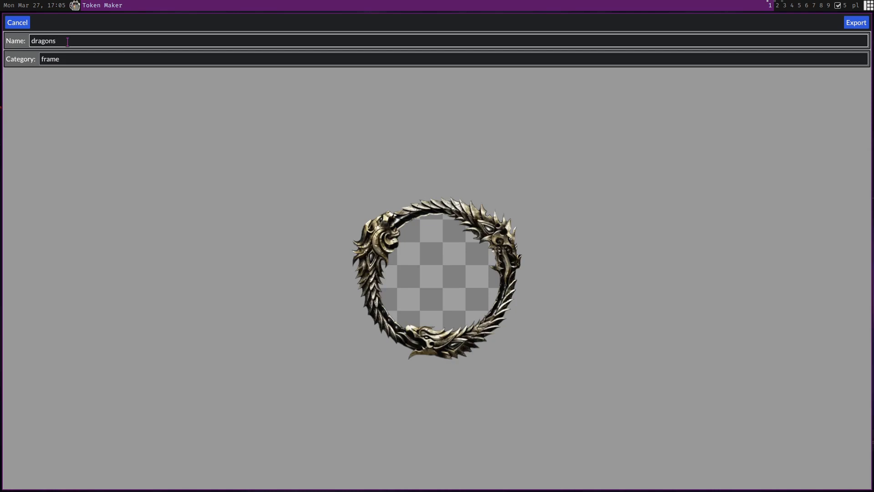
Set the frame's category to fancy and export the frame
{"action": "left_click", "coordinate": [79, 54]}
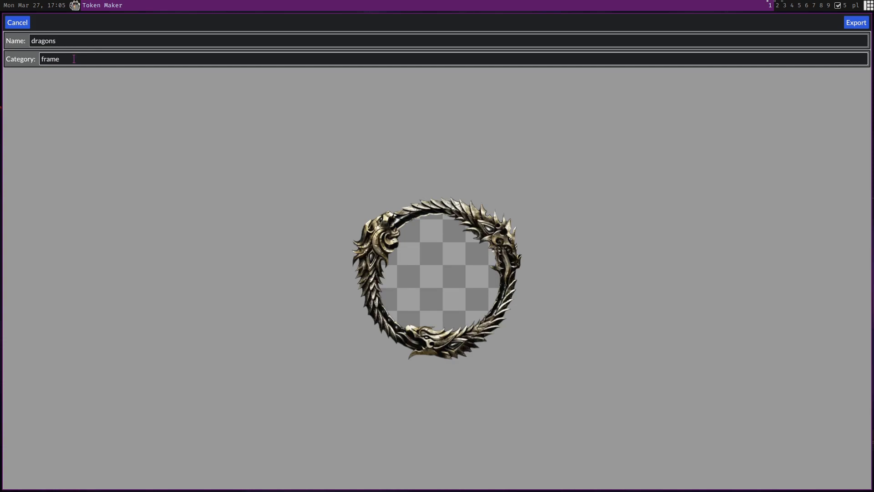
{"action": "left_click", "coordinate": [74, 59]}
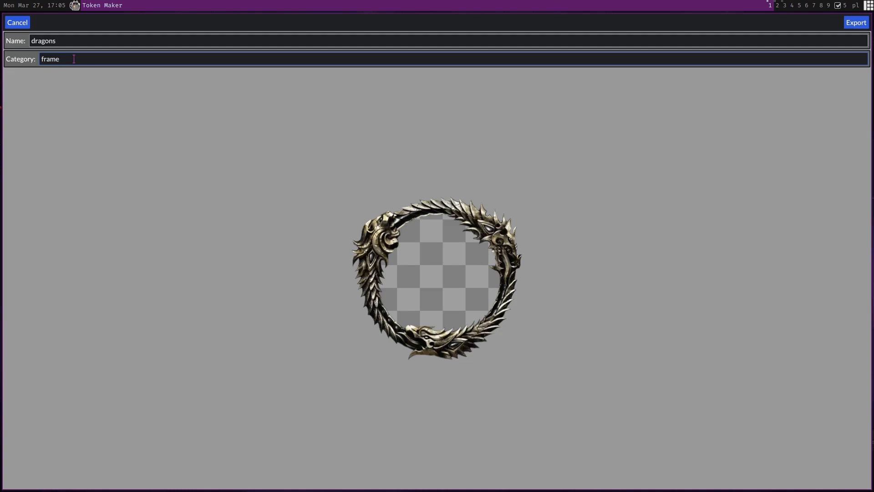
{"action": "key", "text": "BackSpace"}
{"action": "key", "text": "BackSpace"}
{"action": "key", "text": "BackSpace"}
{"action": "key", "text": "BackSpace"}
{"action": "key", "text": "BackSpace"}
{"action": "type", "text": "fancy"}
{"action": "left_click", "coordinate": [856, 29]}
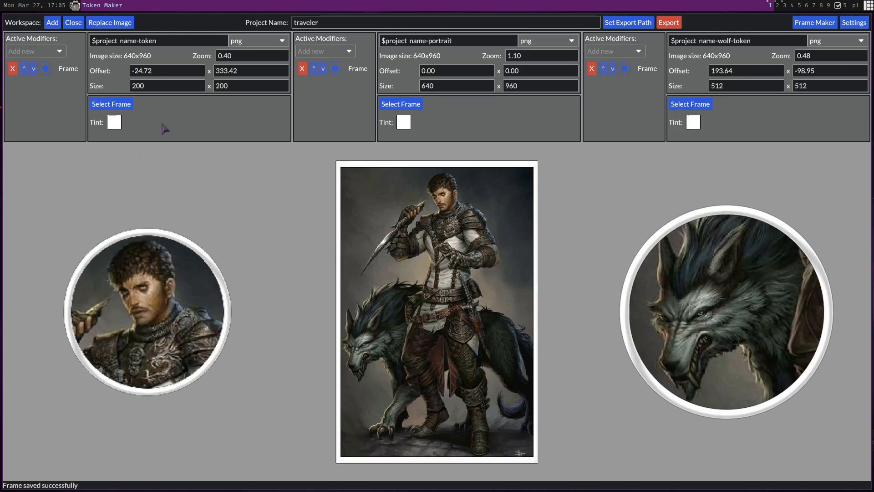
Apply the dragons frame from the fancy category to the first token
{"action": "left_click", "coordinate": [115, 108]}
{"action": "scroll", "coordinate": [267, 164], "scroll_direction": "right", "scroll_amount": 2}
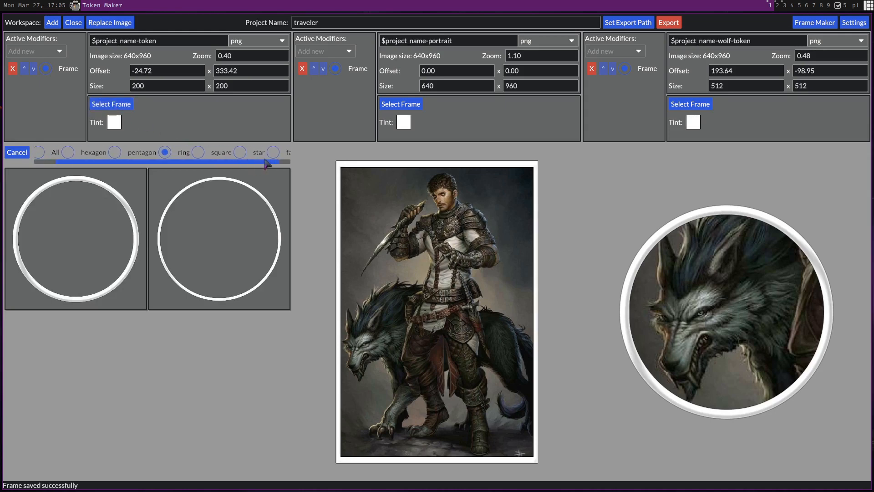
{"action": "scroll", "coordinate": [267, 163], "scroll_direction": "right", "scroll_amount": 1}
{"action": "left_click", "coordinate": [260, 152]}
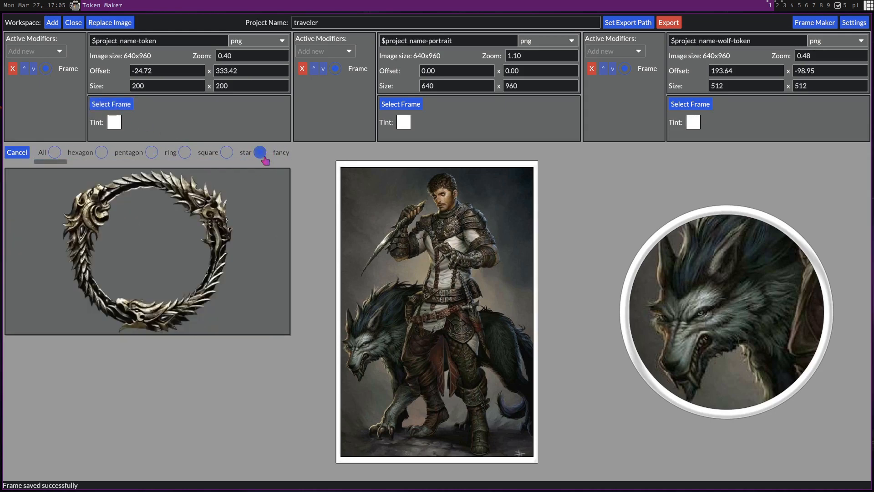
{"action": "left_click", "coordinate": [150, 253]}
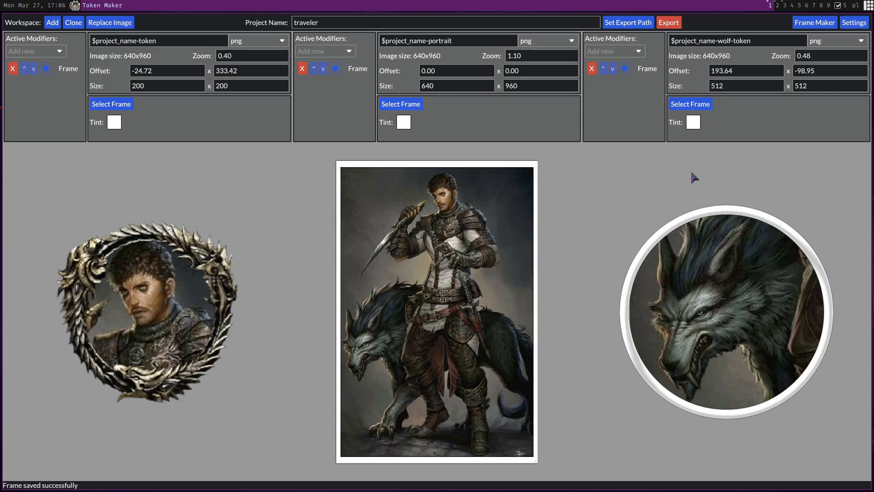
Switch to Foundry Virtual Tabletop and set the Traveler actor's portrait to portraits/traveler-portrait.png
{"action": "key", "text": "super+2"}
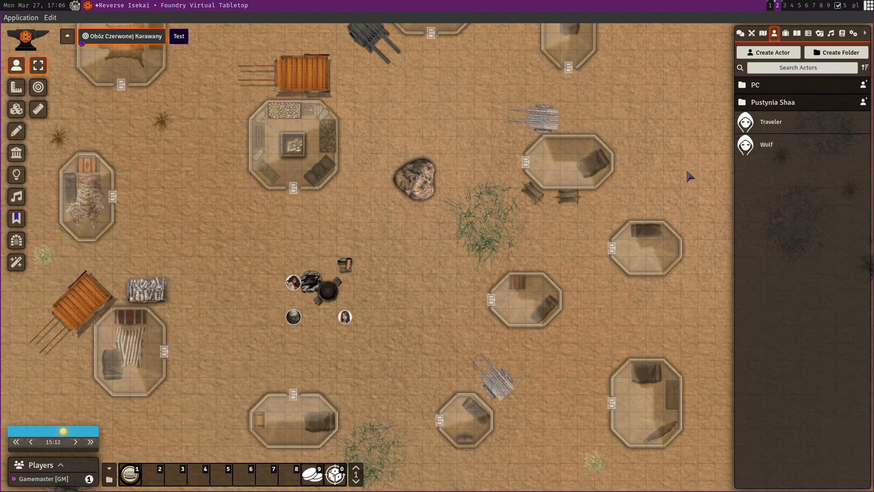
{"action": "left_click", "coordinate": [770, 128]}
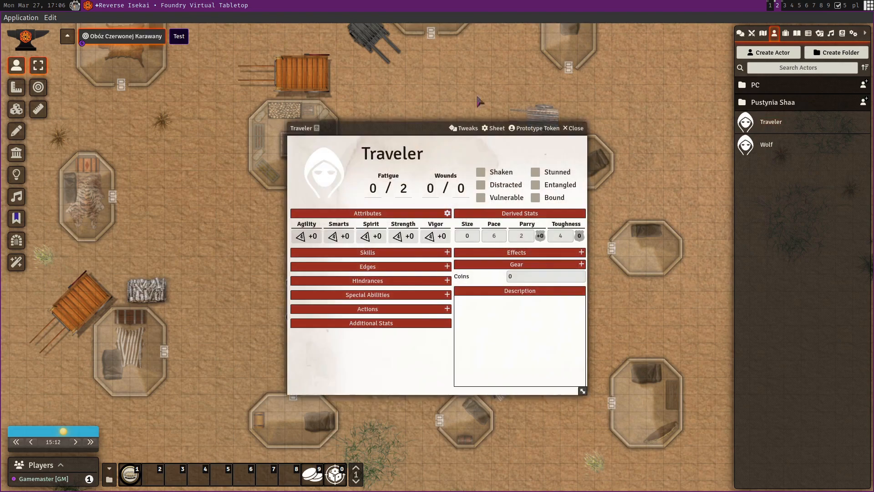
{"action": "left_click", "coordinate": [331, 168]}
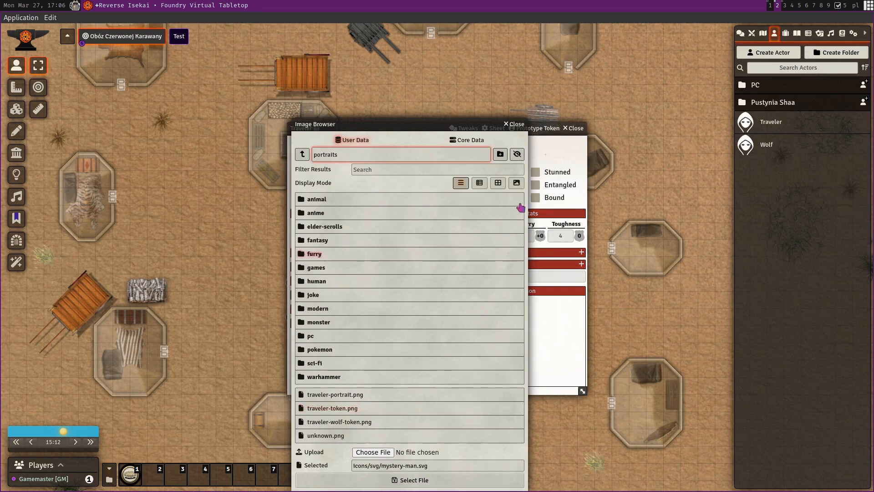
{"action": "left_click", "coordinate": [516, 183]}
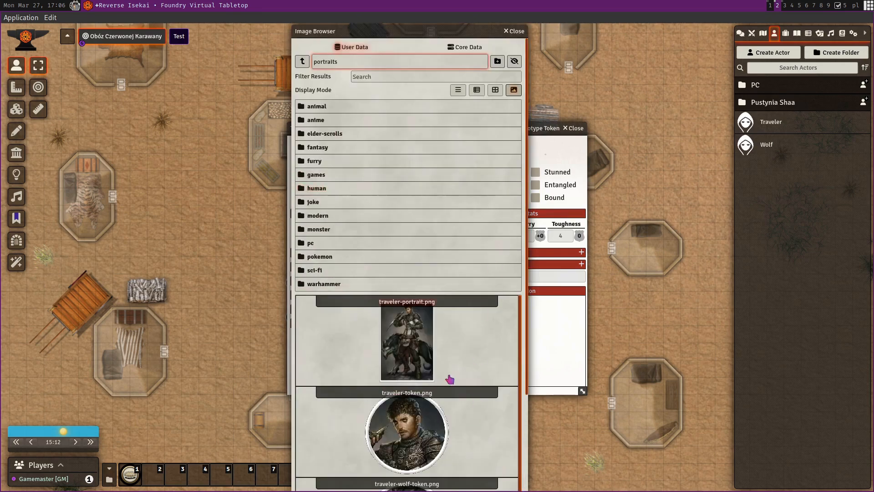
{"action": "scroll", "coordinate": [449, 379], "scroll_direction": "down", "scroll_amount": 3}
{"action": "scroll", "coordinate": [450, 379], "scroll_direction": "up", "scroll_amount": 3}
{"action": "left_click", "coordinate": [449, 380]}
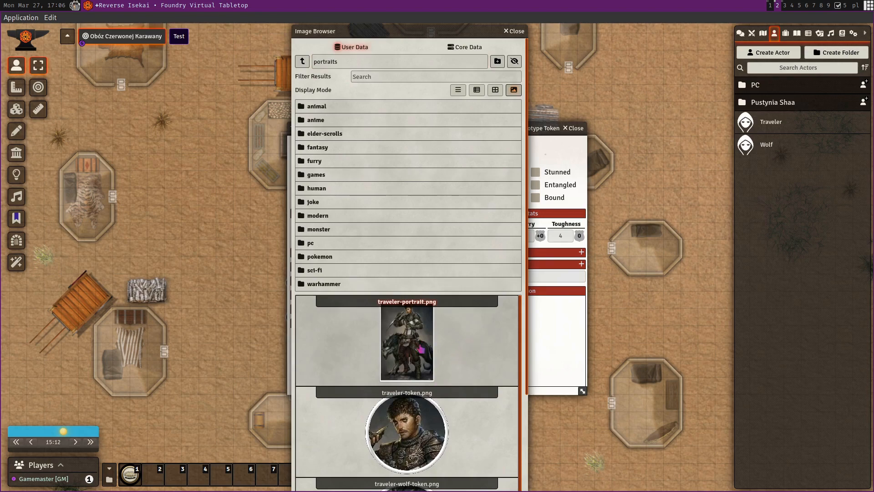
{"action": "scroll", "coordinate": [529, 355], "scroll_direction": "down", "scroll_amount": 3}
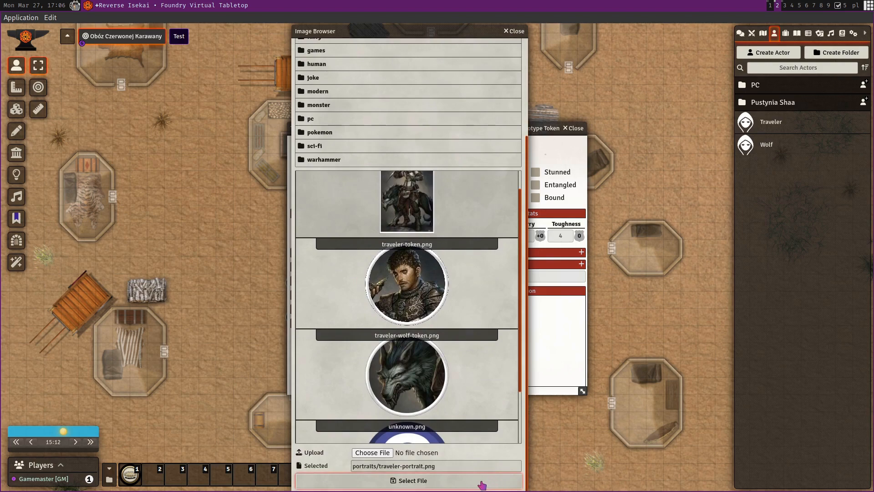
{"action": "left_click", "coordinate": [481, 481]}
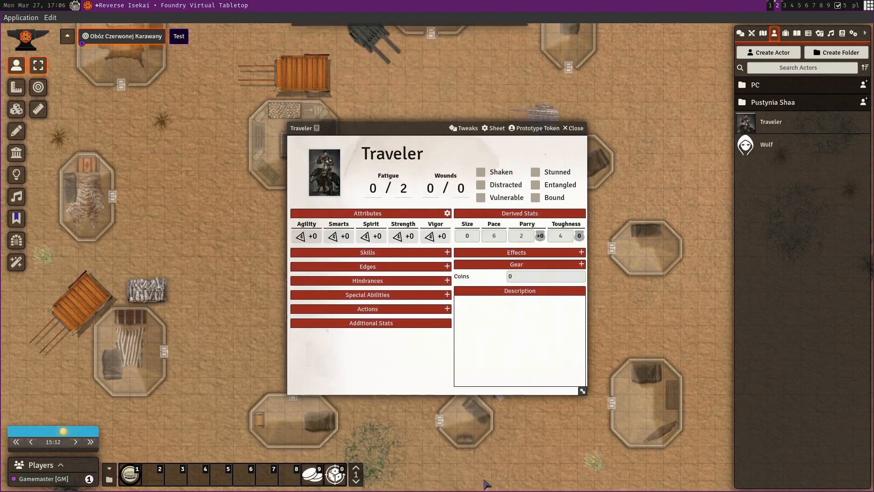
Pick an image for the Traveler's prototype token from the portraits folder and update the token
{"action": "left_click", "coordinate": [535, 128]}
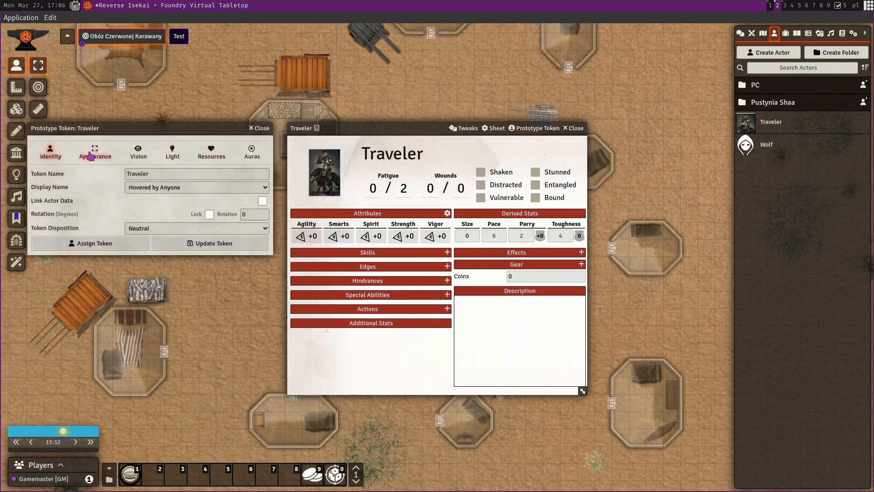
{"action": "left_click", "coordinate": [84, 151]}
{"action": "left_click", "coordinate": [260, 174]}
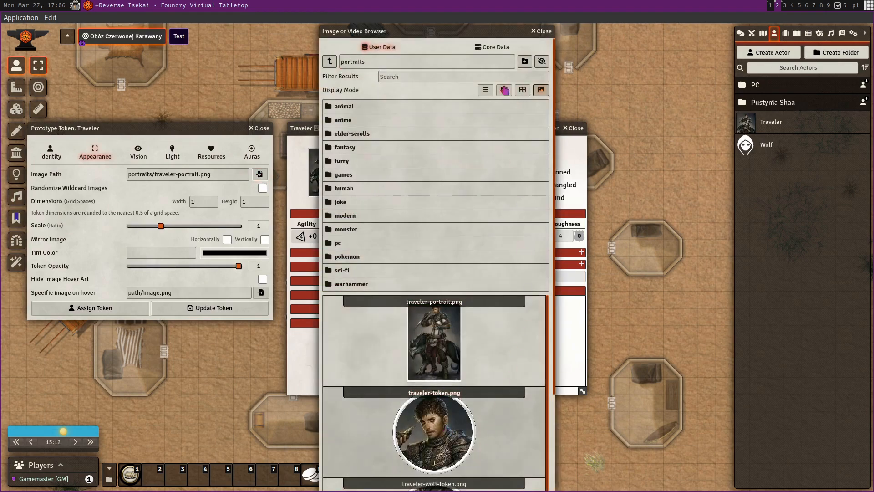
{"action": "left_click", "coordinate": [485, 90]}
{"action": "left_click", "coordinate": [445, 387]}
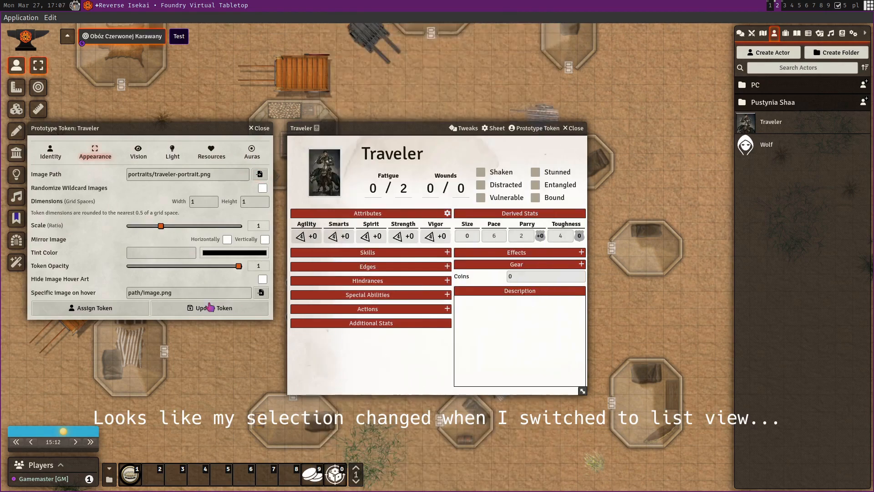
{"action": "left_click", "coordinate": [212, 308]}
Set the Wolf actor's portrait to portraits/traveler-portrait.png
{"action": "left_click", "coordinate": [771, 152]}
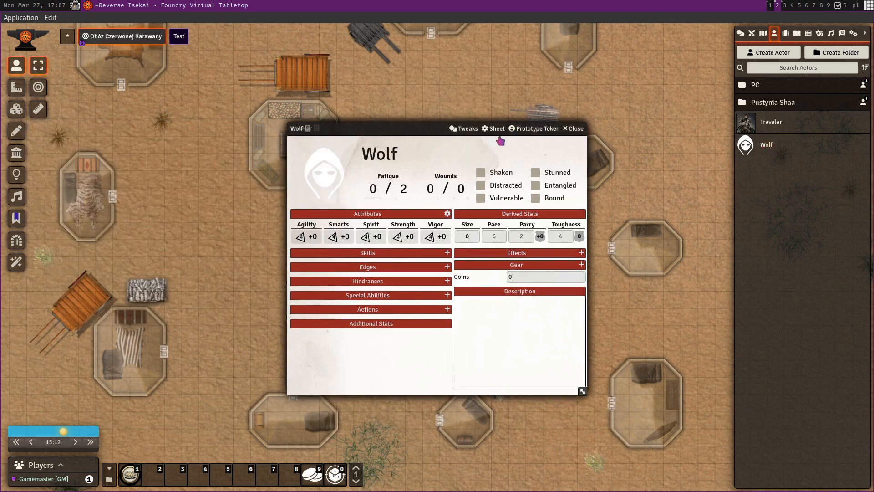
{"action": "left_click", "coordinate": [329, 165]}
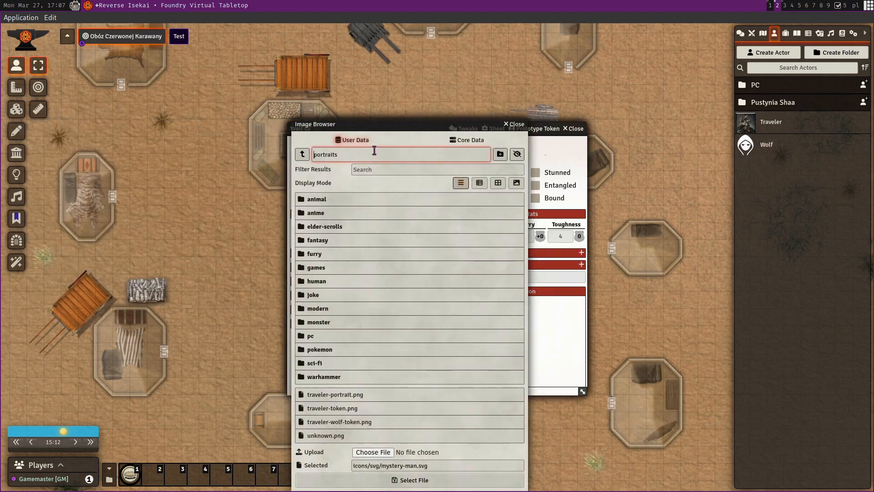
{"action": "left_click", "coordinate": [376, 400]}
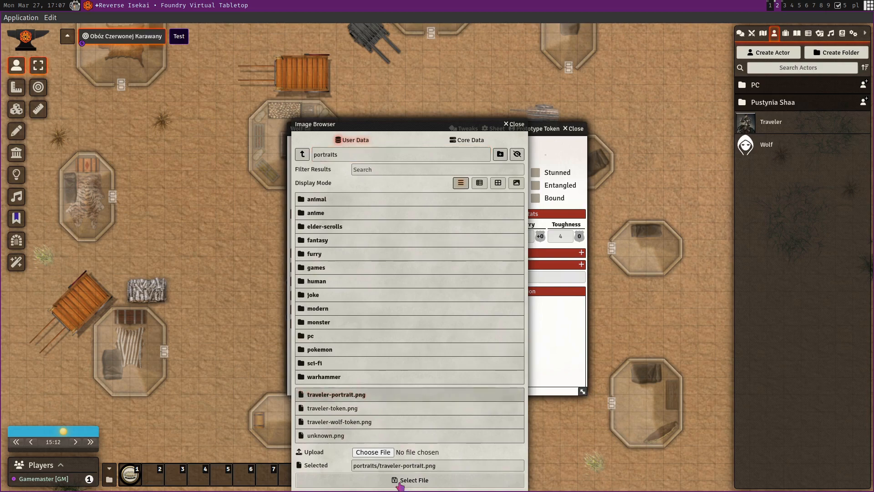
{"action": "left_click", "coordinate": [401, 481]}
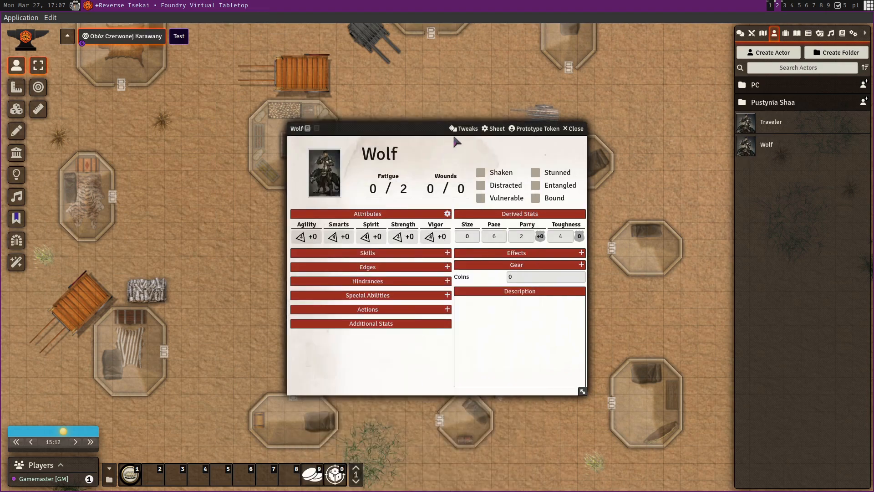
Set the Wolf's prototype token image to portraits/traveler-wolf-token.png and update the token
{"action": "left_click", "coordinate": [533, 128]}
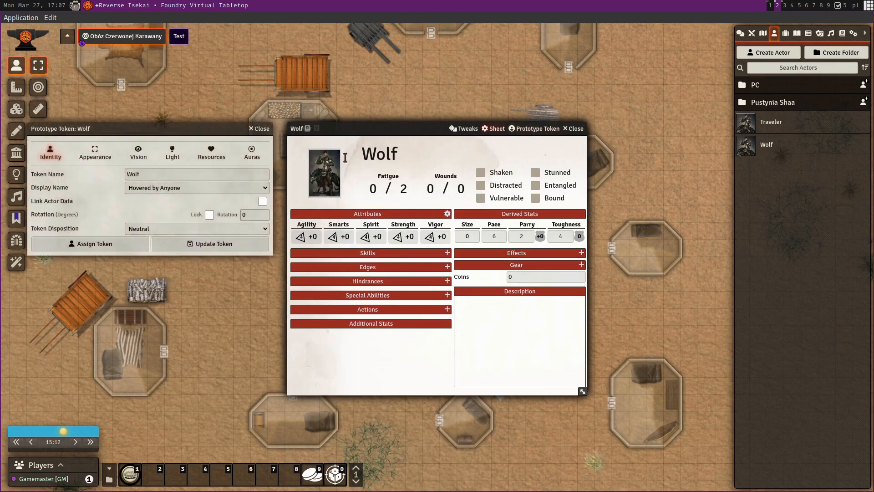
{"action": "left_click", "coordinate": [95, 152]}
{"action": "left_click", "coordinate": [259, 174]}
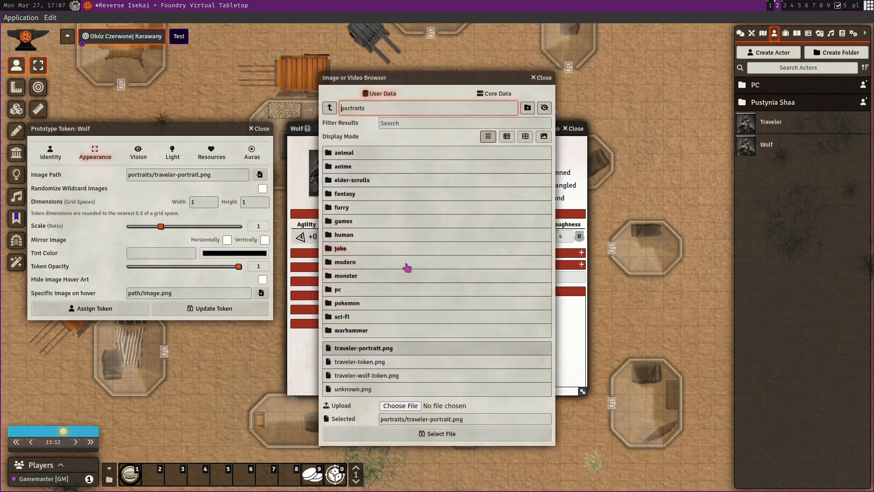
{"action": "left_click", "coordinate": [395, 375]}
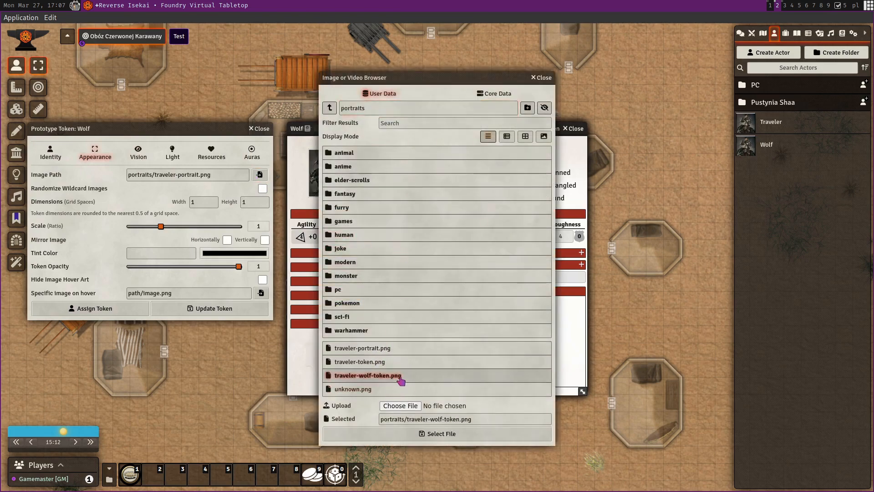
{"action": "left_click", "coordinate": [468, 437]}
{"action": "left_click", "coordinate": [241, 313]}
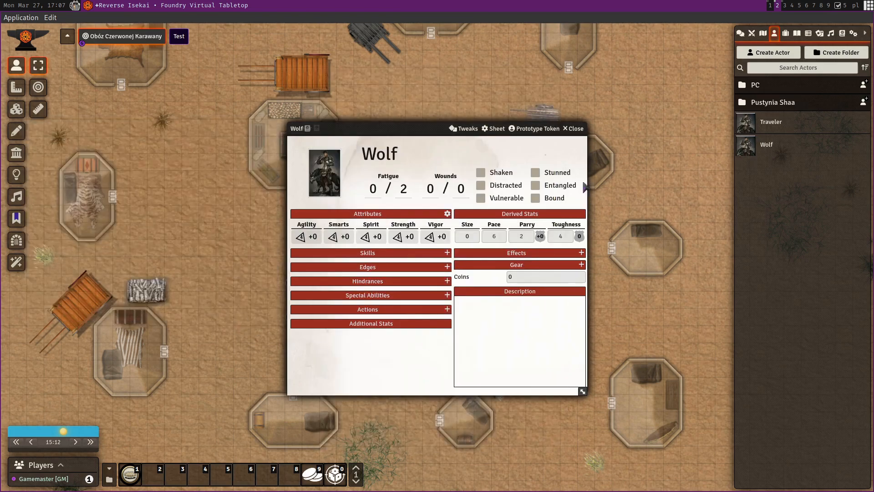
Close both actor sheets and place the Wolf and Traveler tokens on the map near the campfire
{"action": "left_click", "coordinate": [575, 129]}
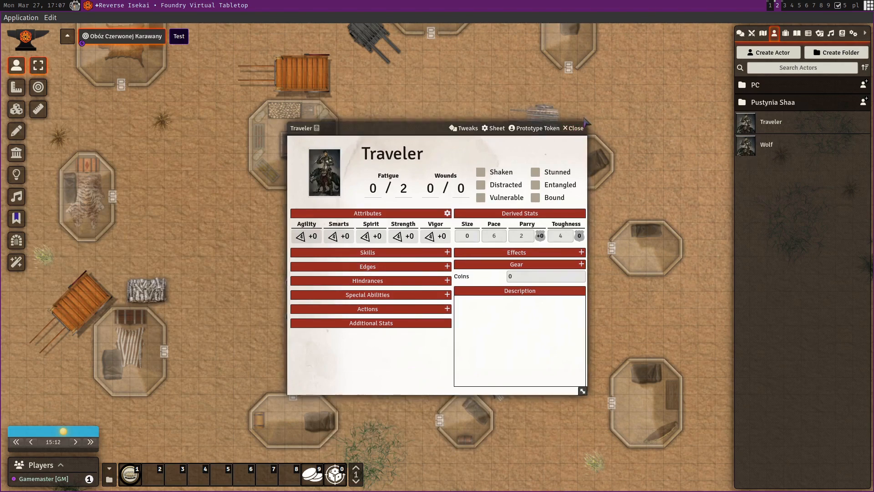
{"action": "left_click", "coordinate": [575, 128]}
{"action": "scroll", "coordinate": [482, 318], "scroll_direction": "up", "scroll_amount": 2}
{"action": "scroll", "coordinate": [437, 252], "scroll_direction": "up", "scroll_amount": 5}
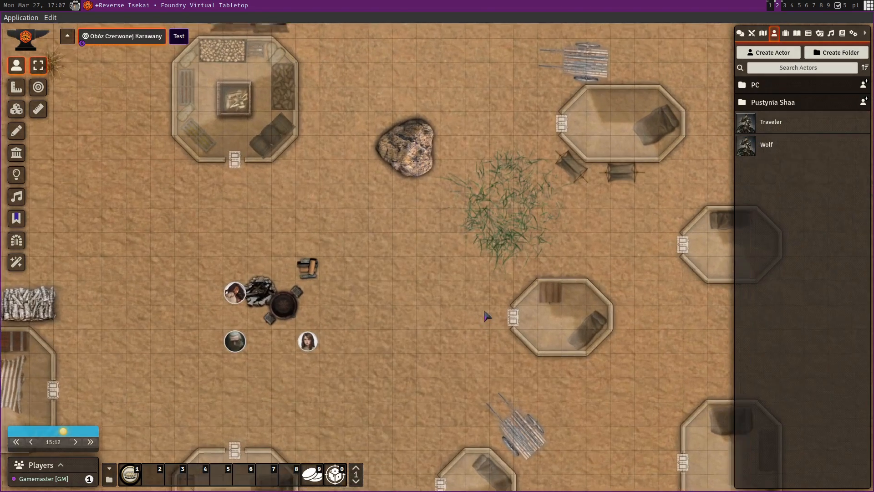
{"action": "left_click_drag", "start_coordinate": [767, 145], "coordinate": [425, 273]}
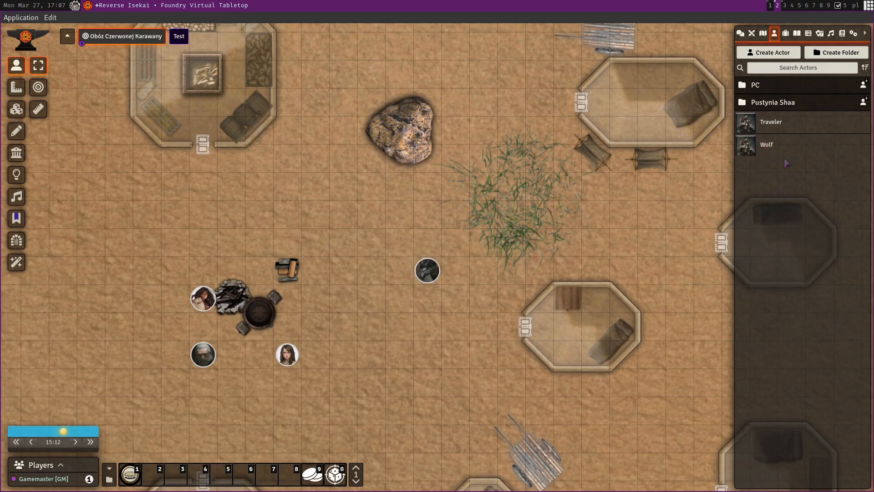
{"action": "left_click_drag", "start_coordinate": [765, 125], "coordinate": [395, 276]}
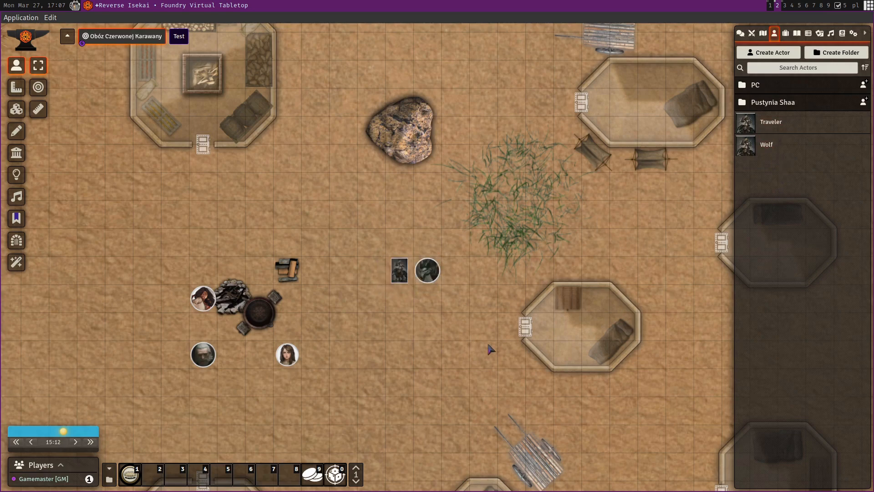
{"action": "scroll", "coordinate": [491, 348], "scroll_direction": "up", "scroll_amount": 2}
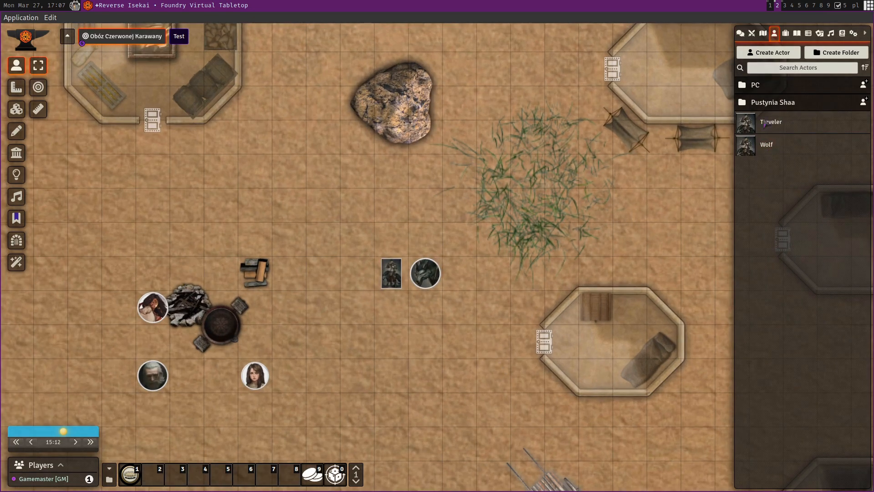
Set the Traveler's prototype token image to portraits/traveler-token.png, update the token, and close the actor sheet
{"action": "left_click", "coordinate": [780, 122]}
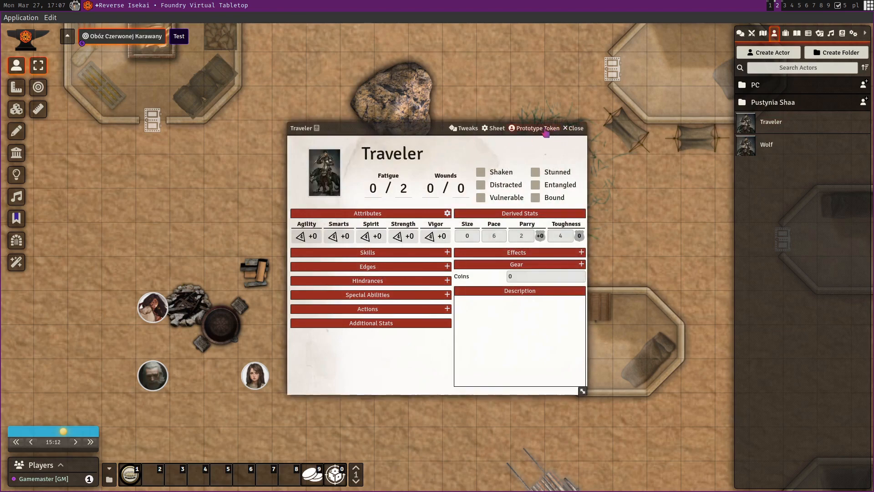
{"action": "left_click", "coordinate": [546, 129]}
{"action": "left_click", "coordinate": [95, 152]}
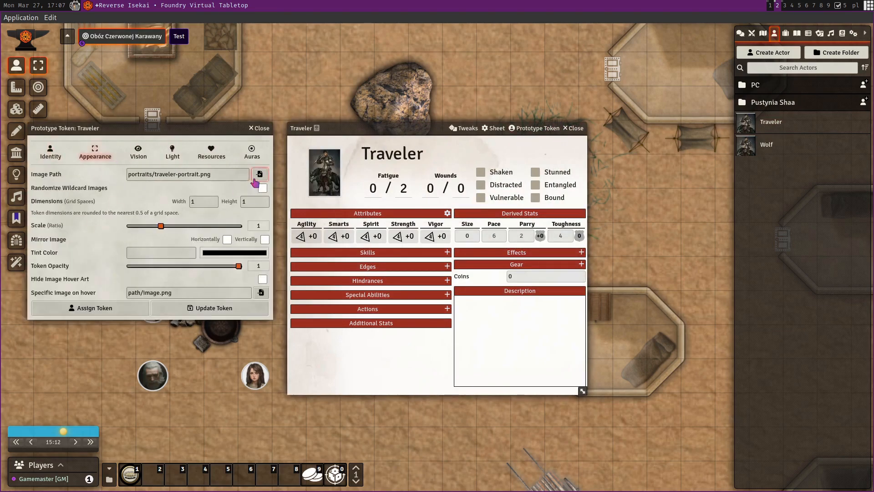
{"action": "left_click", "coordinate": [259, 174]}
{"action": "left_click", "coordinate": [412, 362]}
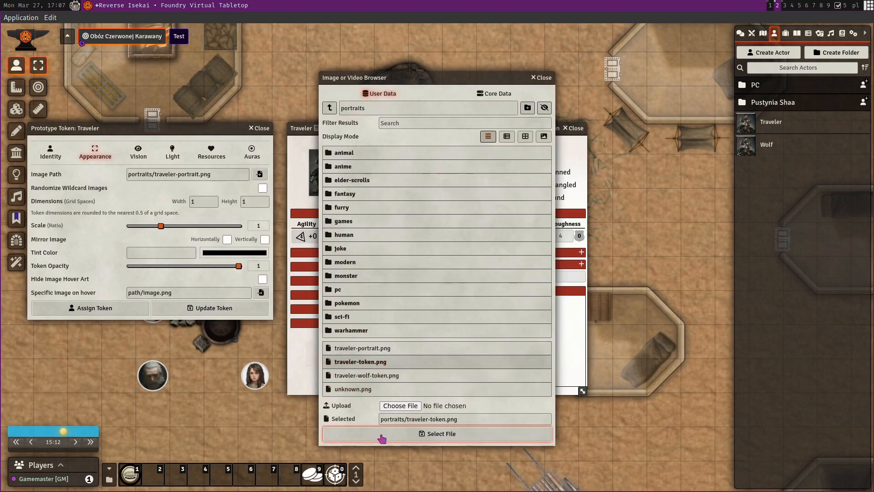
{"action": "left_click", "coordinate": [407, 440]}
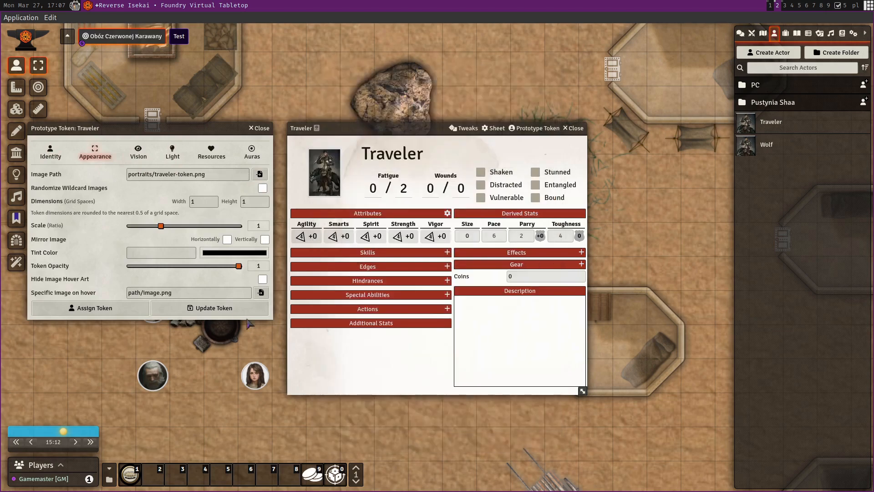
{"action": "left_click", "coordinate": [233, 312]}
{"action": "left_click", "coordinate": [573, 127]}
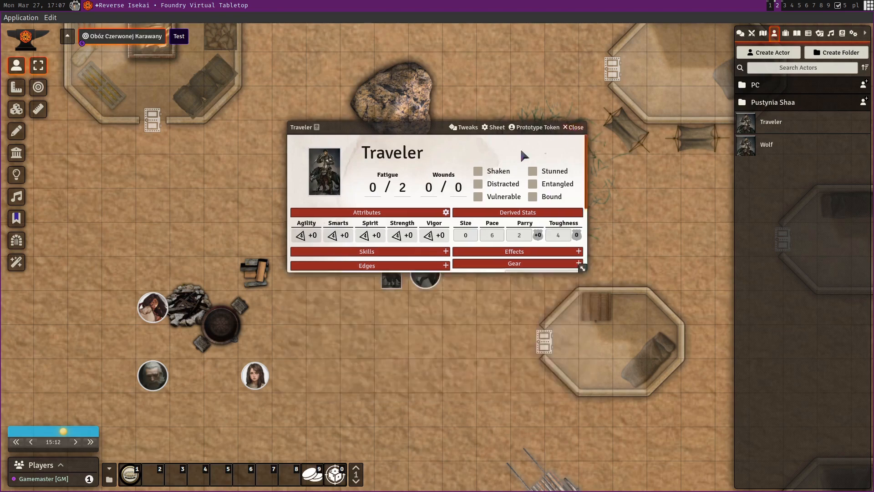
Delete the old Traveler token from the map and place a new Traveler token beside the Wolf
{"action": "left_click", "coordinate": [396, 274]}
{"action": "key", "text": "Delete"}
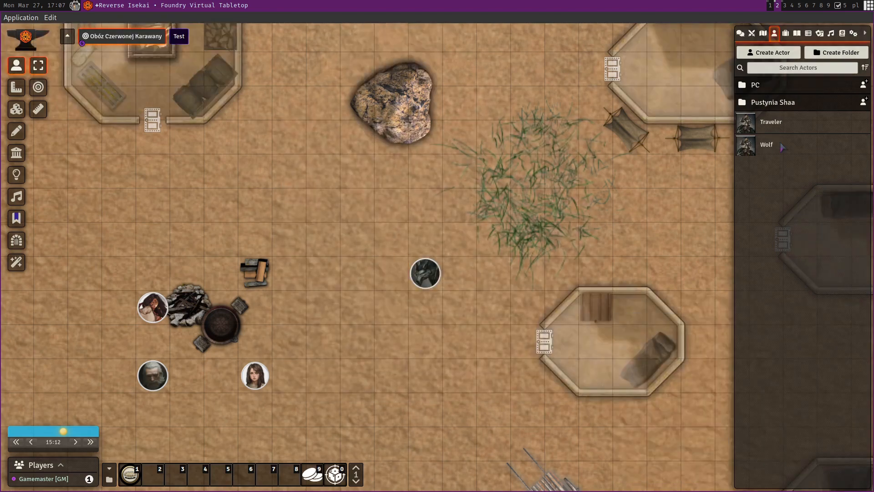
{"action": "left_click_drag", "start_coordinate": [769, 122], "coordinate": [395, 272]}
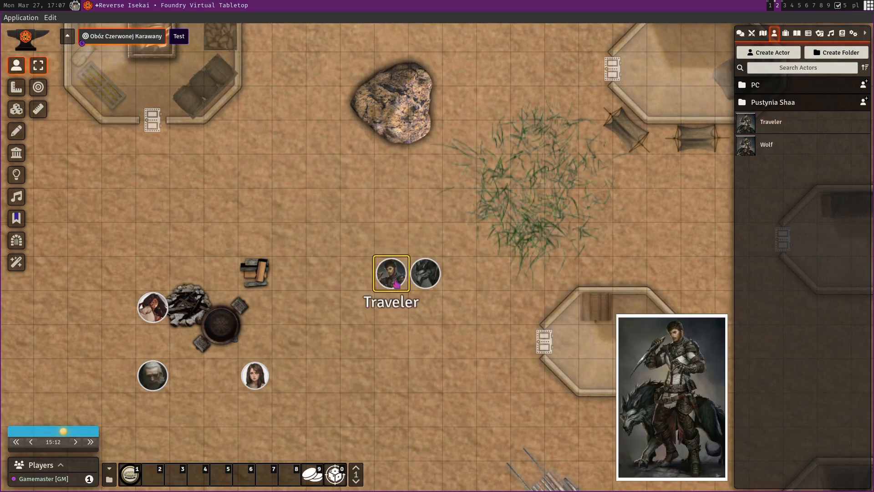
Zoom in to inspect the new Traveler and Wolf tokens on the map
{"action": "scroll", "coordinate": [436, 331], "scroll_direction": "up", "scroll_amount": 5}
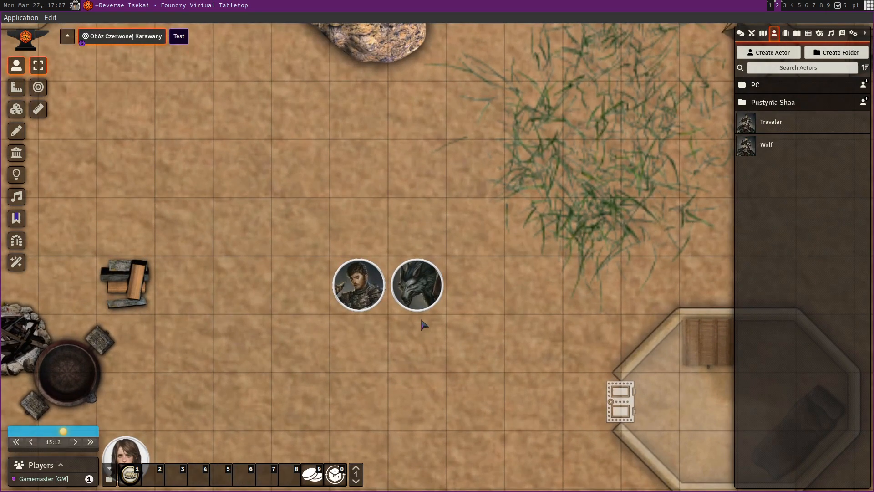
{"action": "mouse_move", "coordinate": [358, 303]}
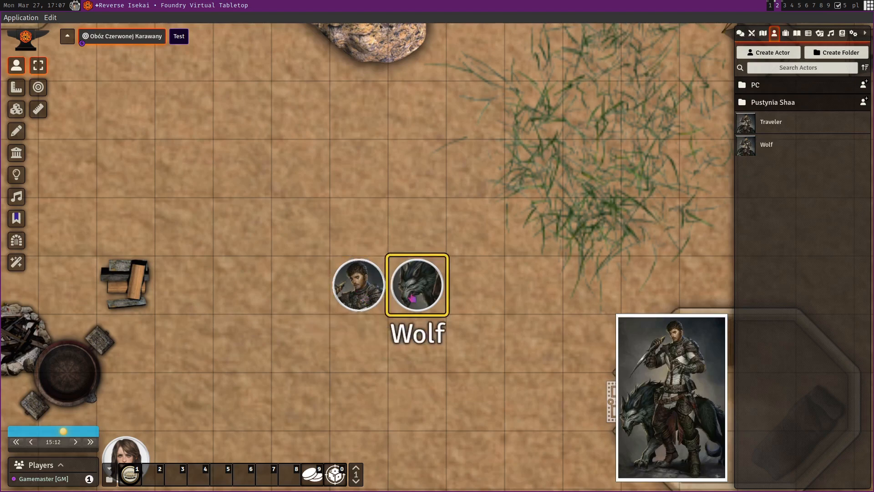
{"action": "scroll", "coordinate": [412, 359], "scroll_direction": "down", "scroll_amount": 3}
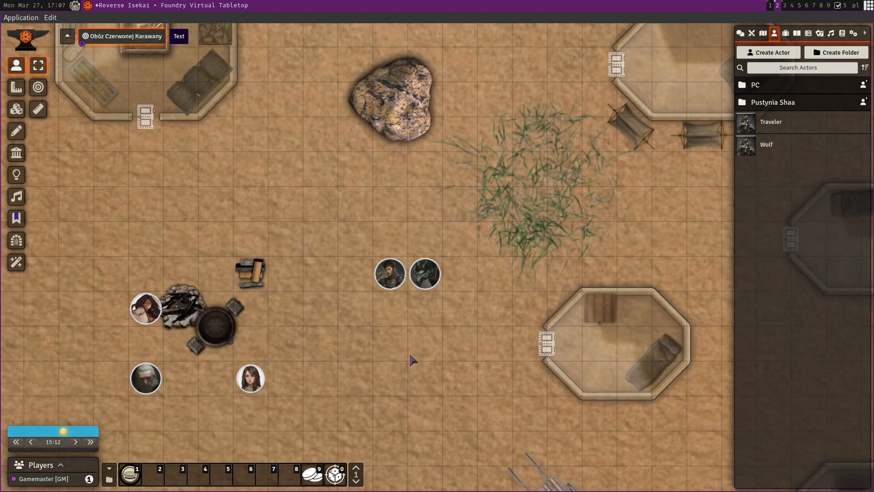
Switch to the browser and open the token-maker repository's v0.5.0 release page
{"action": "key", "text": "super+1"}
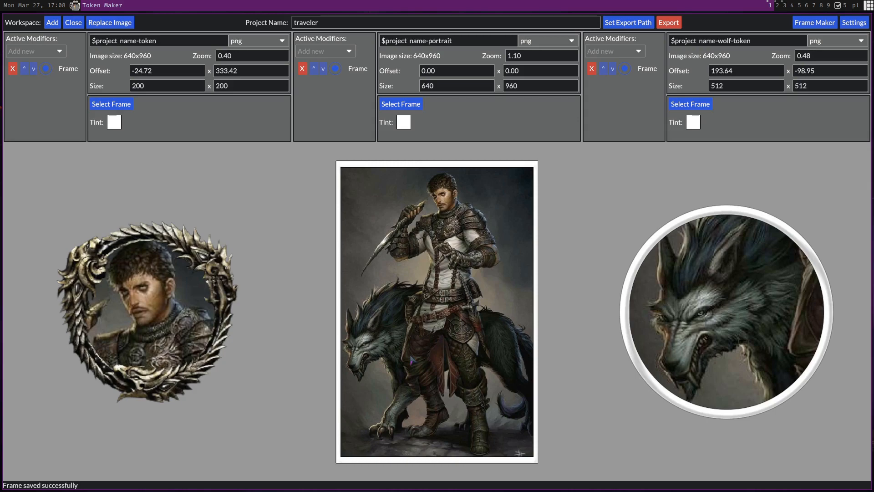
{"action": "key", "text": "super+3"}
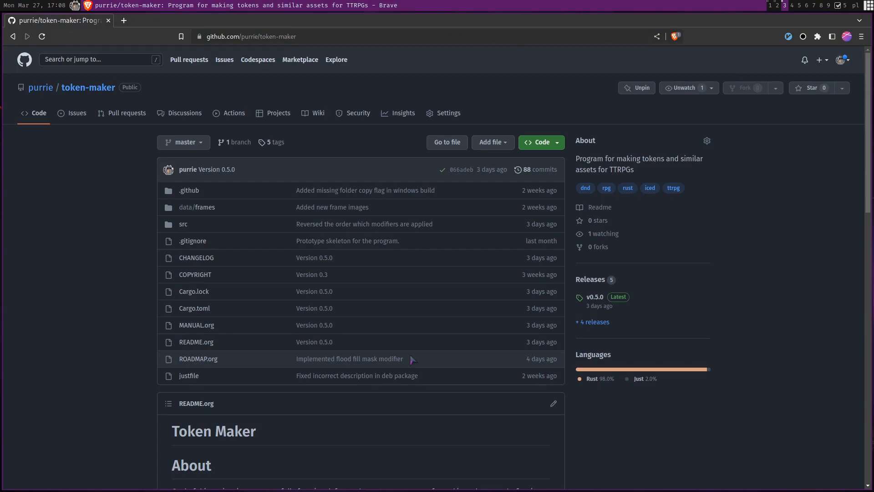
{"action": "left_click", "coordinate": [598, 298]}
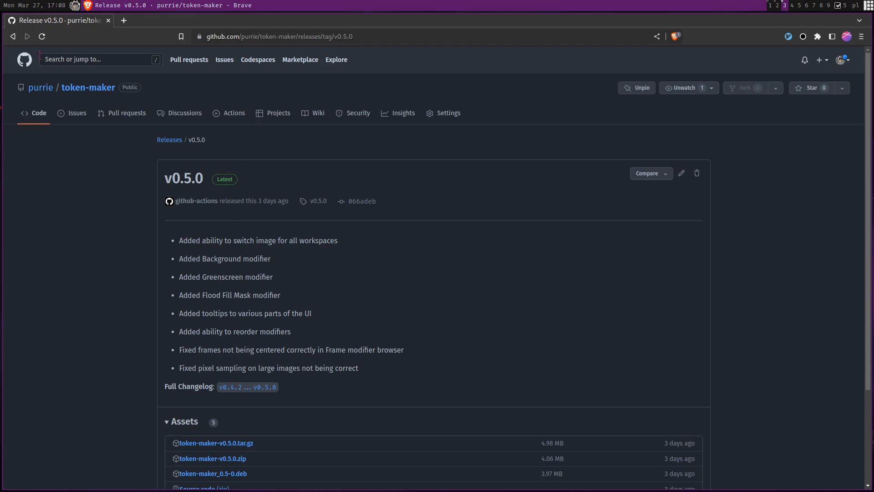
Return to the token-maker repository page and scroll through the README
{"action": "left_click", "coordinate": [13, 36]}
{"action": "scroll", "coordinate": [75, 397], "scroll_direction": "down", "scroll_amount": 5}
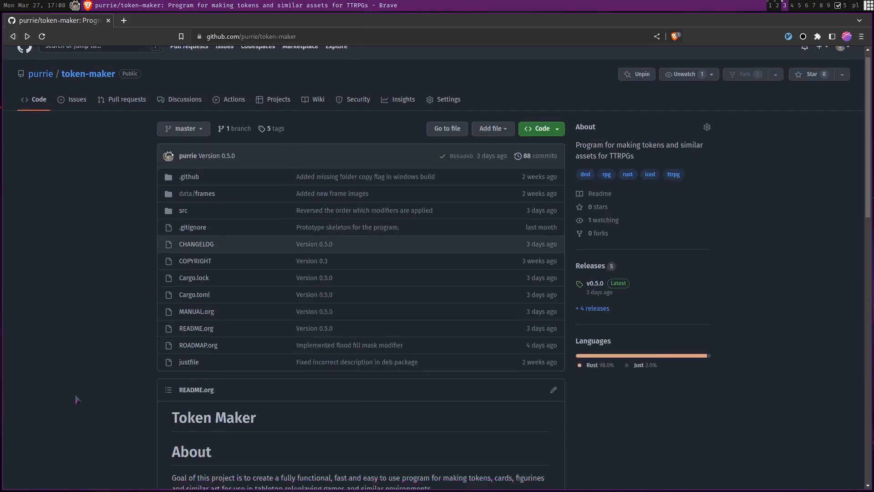
{"action": "scroll", "coordinate": [75, 400], "scroll_direction": "down", "scroll_amount": 3}
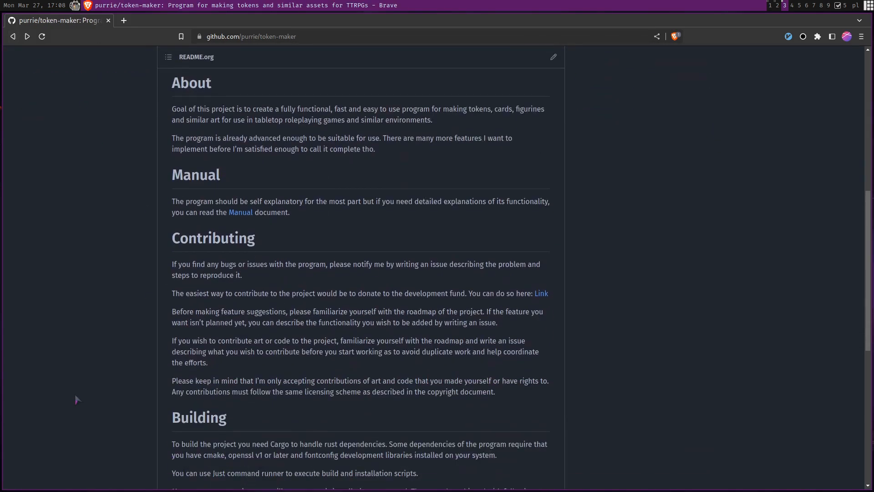